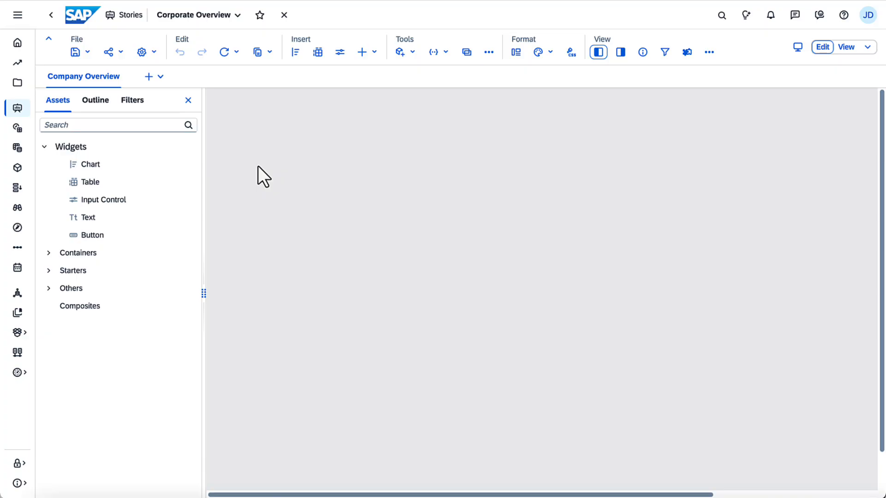
Step: Add a chart to the empty page, using the ORDER_FINANCE model from the Public/Models folder as its data source
drag(117, 168, 215, 103)
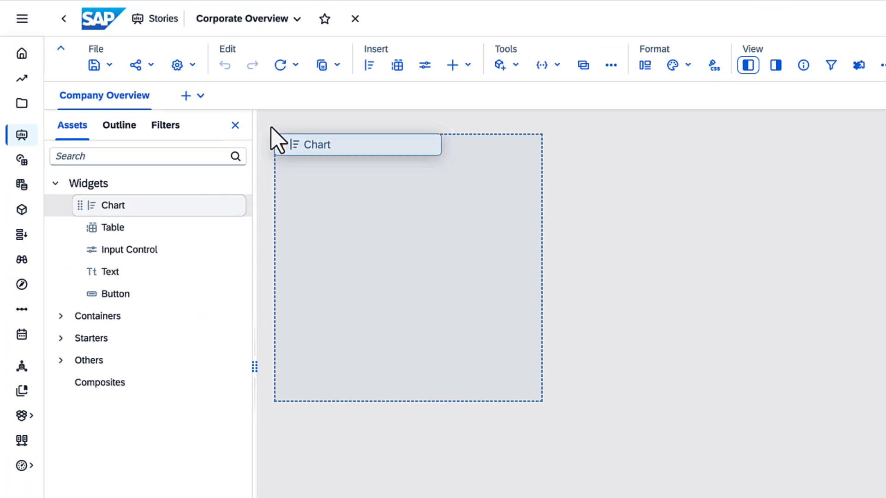
drag(271, 127, 272, 130)
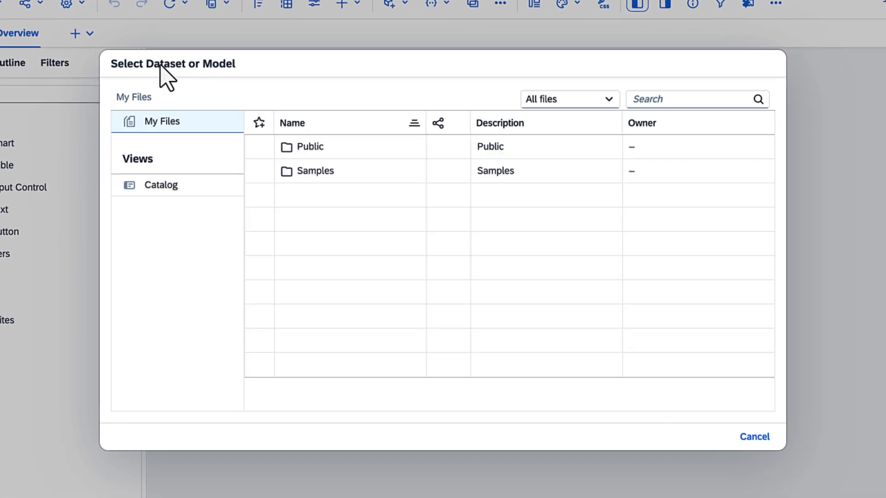
click(301, 147)
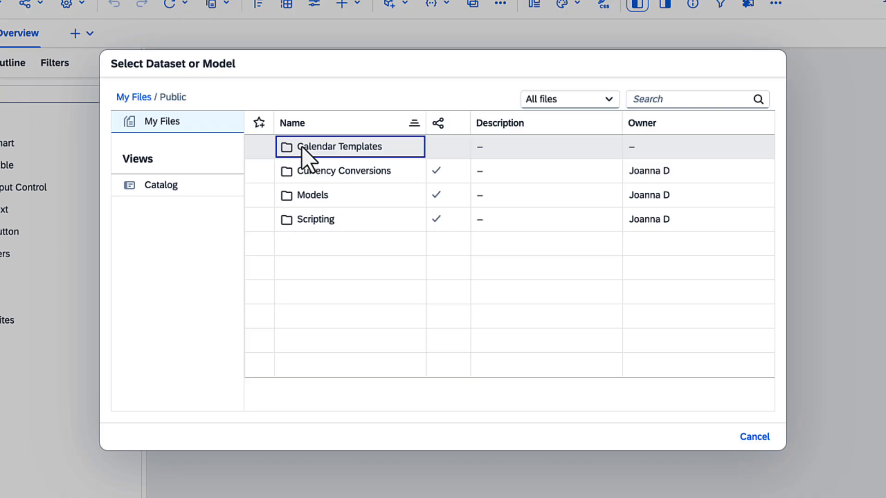
click(309, 195)
click(345, 199)
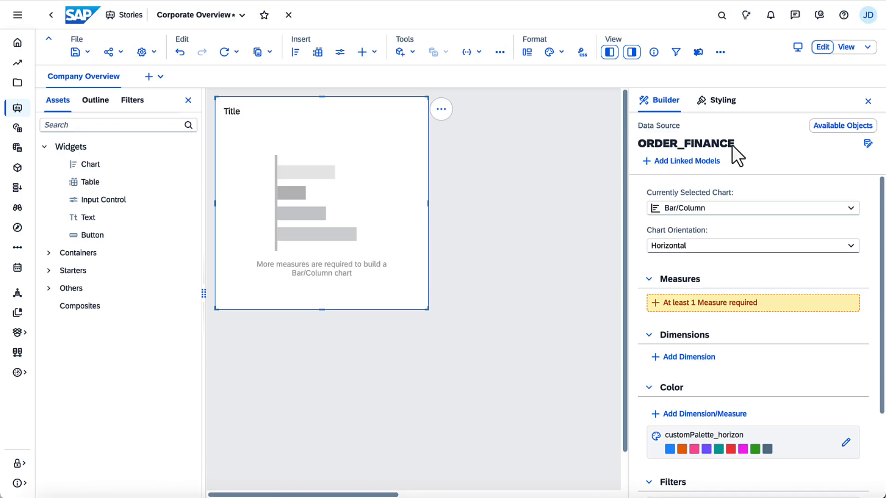
Step: Add Gross Margin as the chart's measure and change the chart type to Numeric Point
click(835, 127)
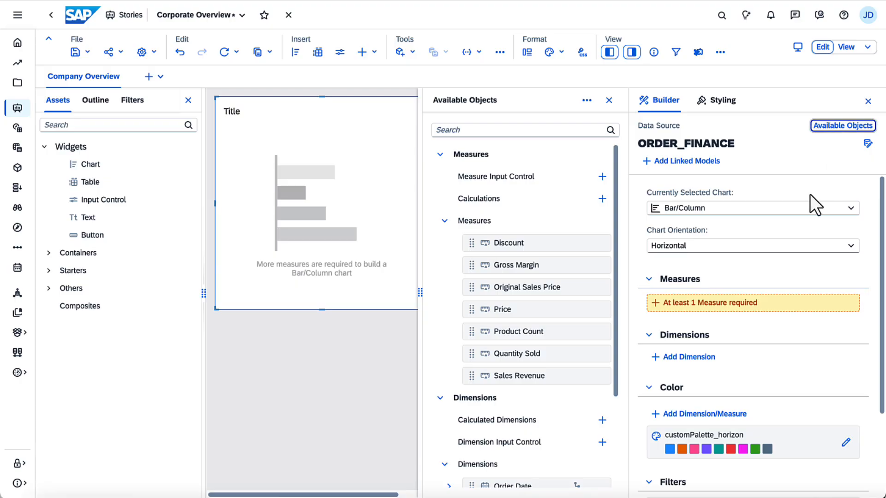
click(728, 300)
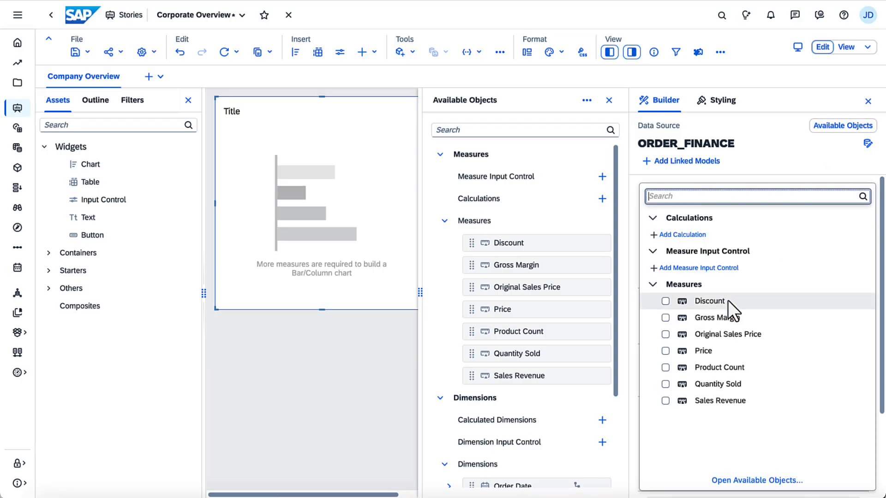
click(634, 300)
drag(564, 270, 738, 305)
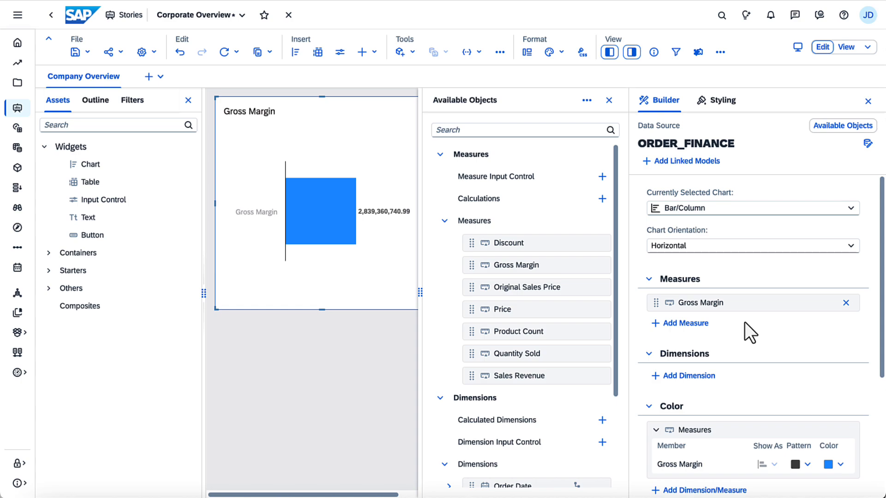
click(610, 100)
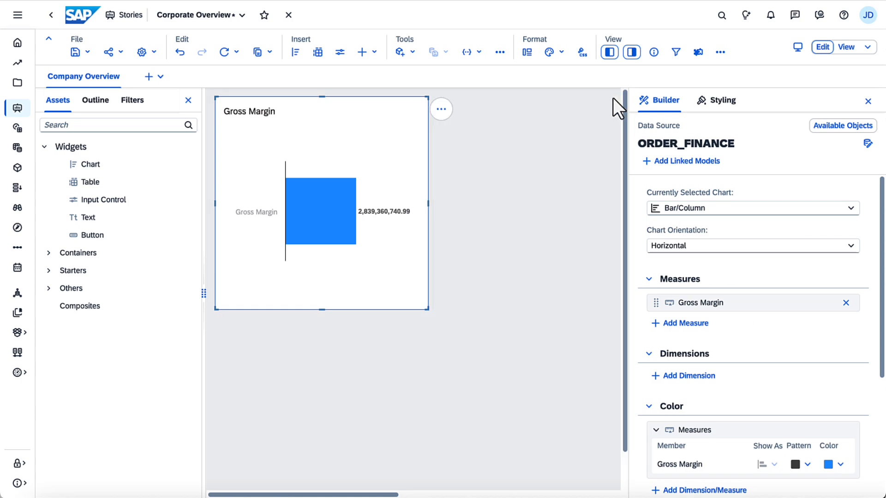
click(851, 208)
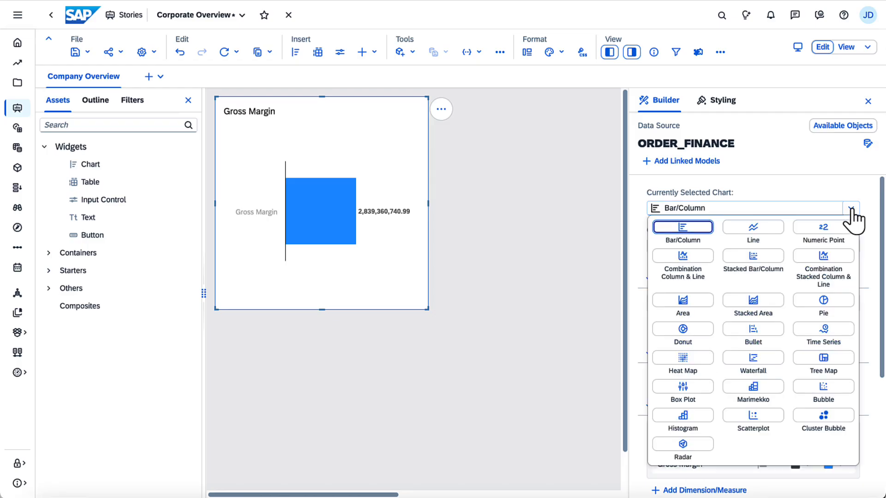
click(824, 227)
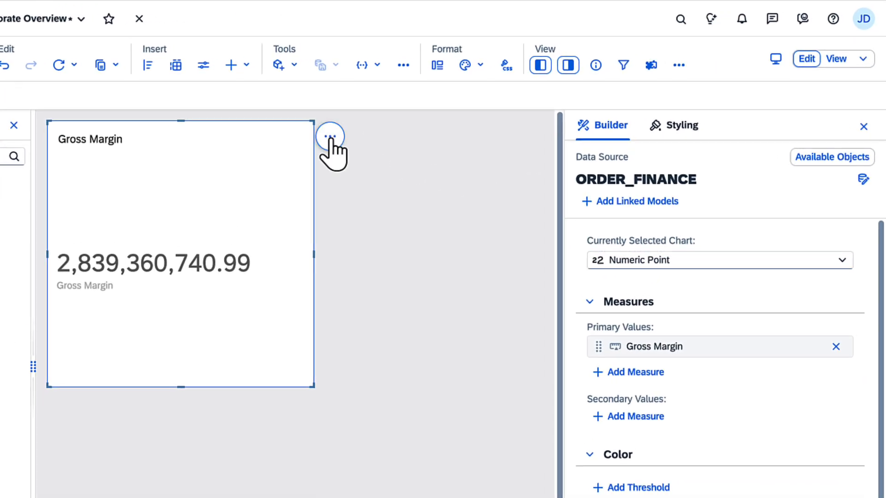
Step: Hide the chart title and all subtitle elements of the Gross Margin numeric chart
click(441, 109)
mouse_move(438, 181)
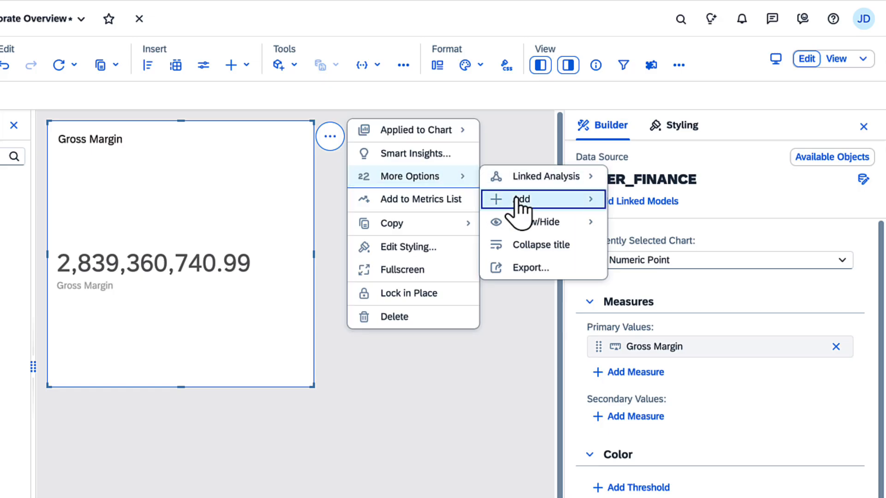
mouse_move(517, 196)
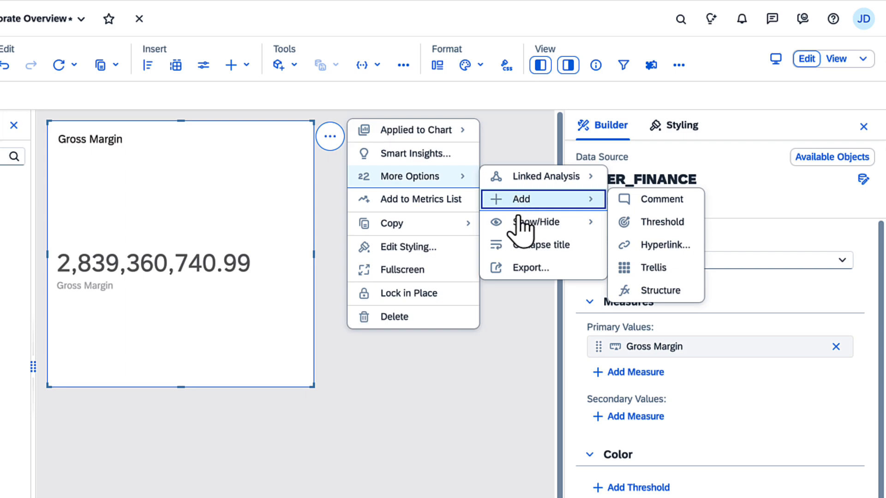
mouse_move(521, 227)
click(645, 226)
mouse_move(651, 245)
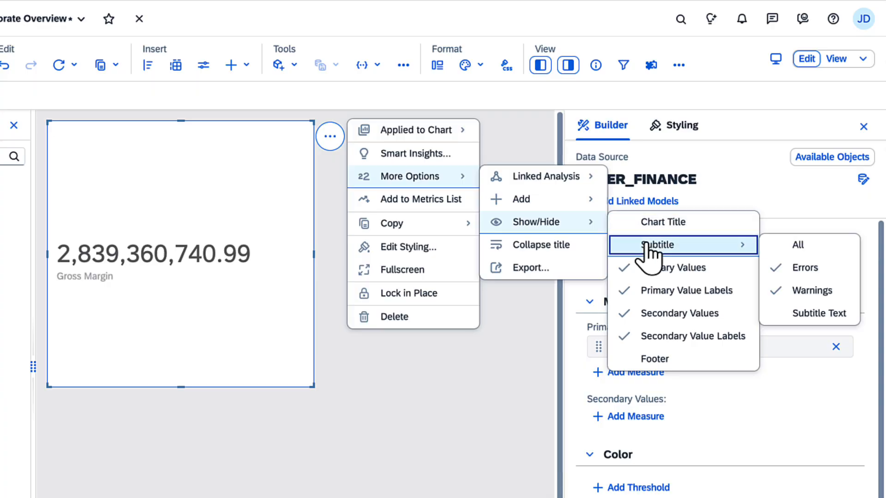
click(805, 247)
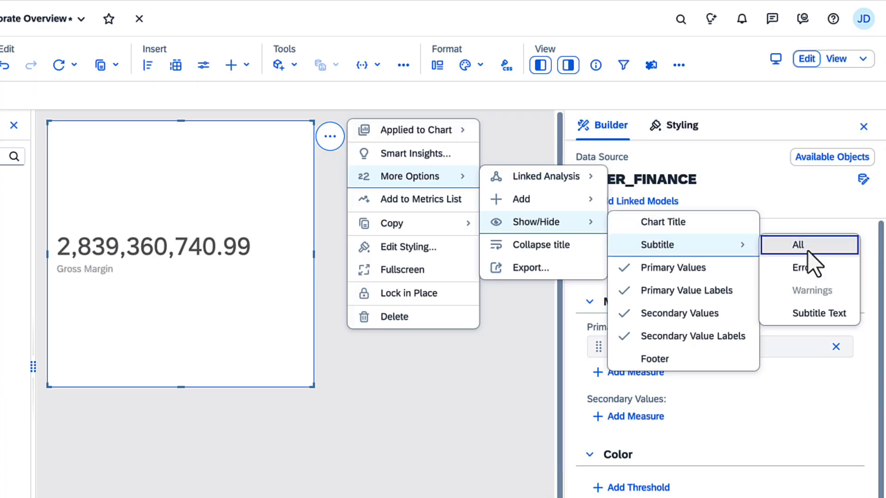
click(300, 307)
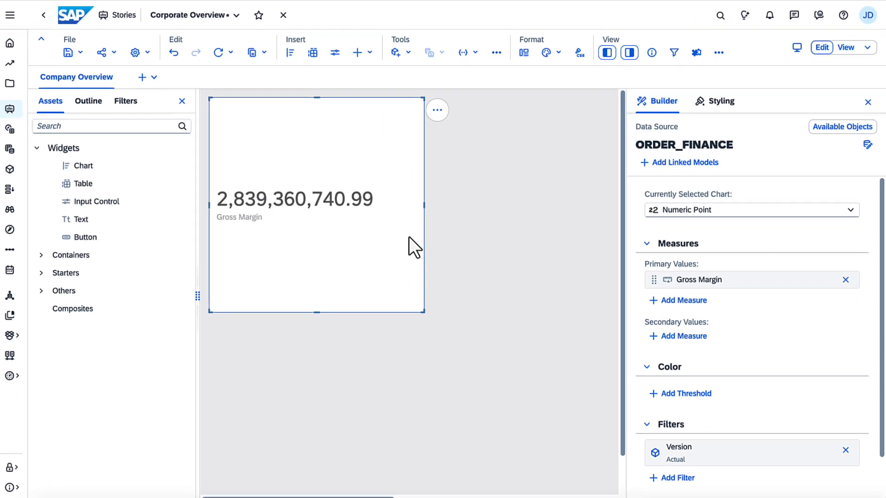
Step: Set the Gross Margin chart's number scale to Billion and its scale format to Thousand, Million, Billion
click(716, 104)
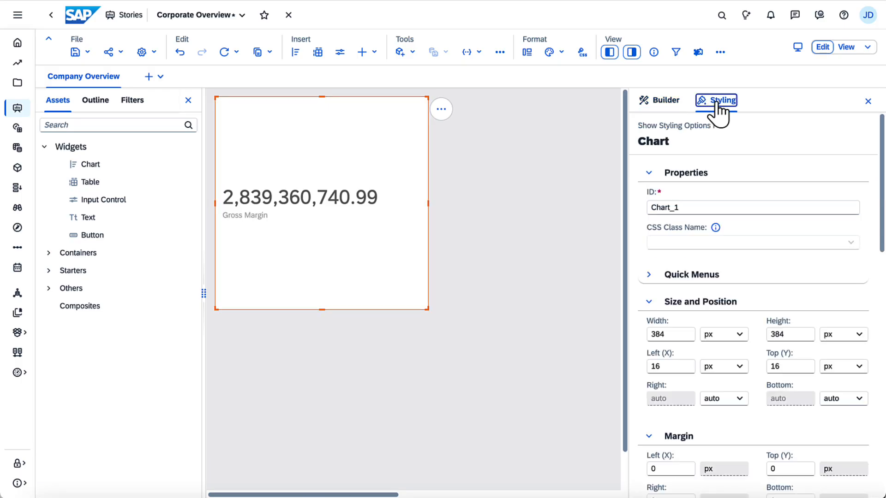
scroll(882, 483, down, 10)
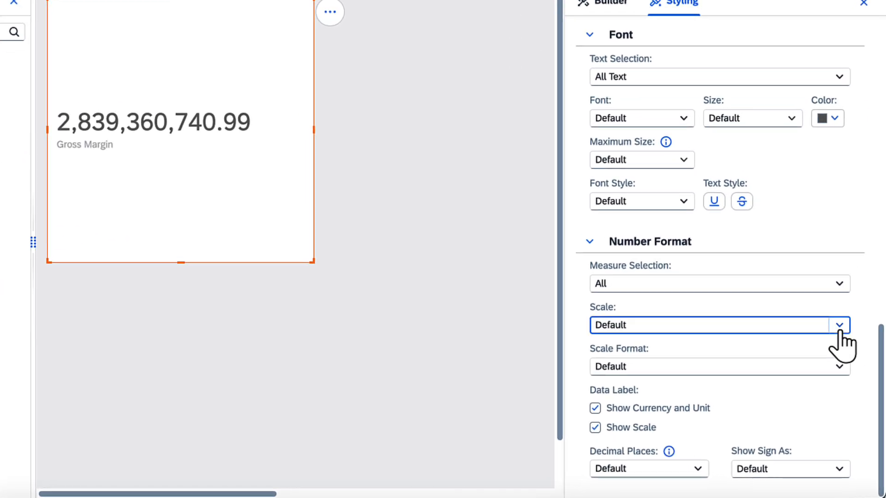
click(848, 360)
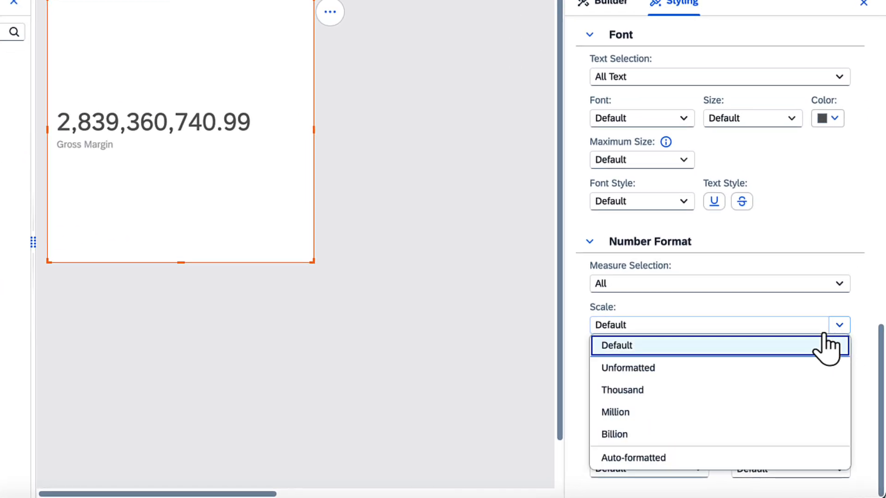
click(726, 434)
click(762, 369)
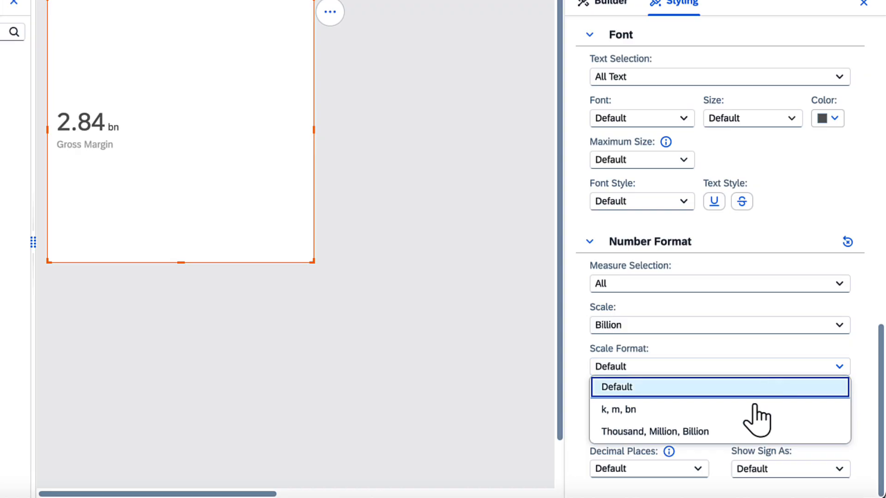
click(747, 431)
Step: Shrink the Gross Margin chart to a small tile, about half its width and a quarter of its height
click(610, 2)
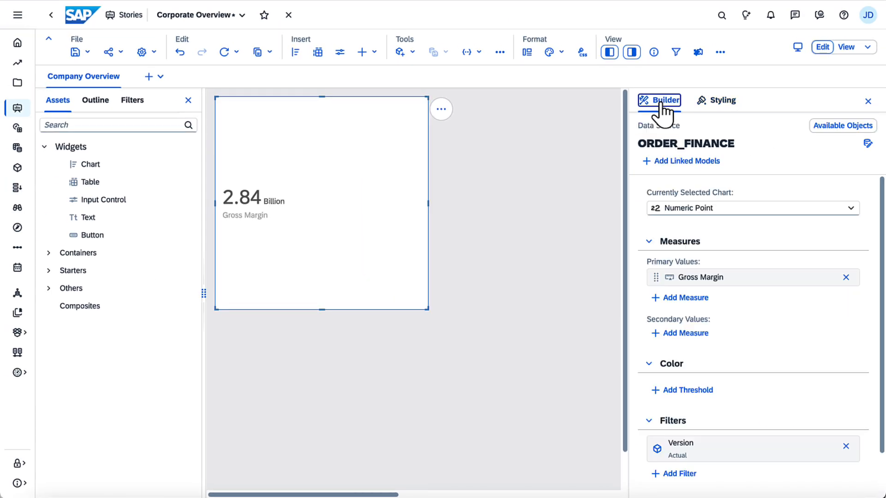
drag(427, 203, 322, 203)
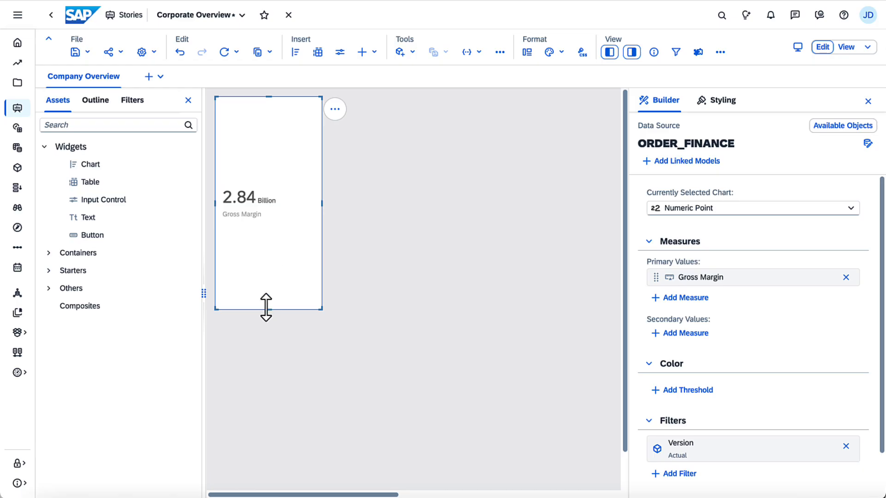
drag(266, 307, 276, 153)
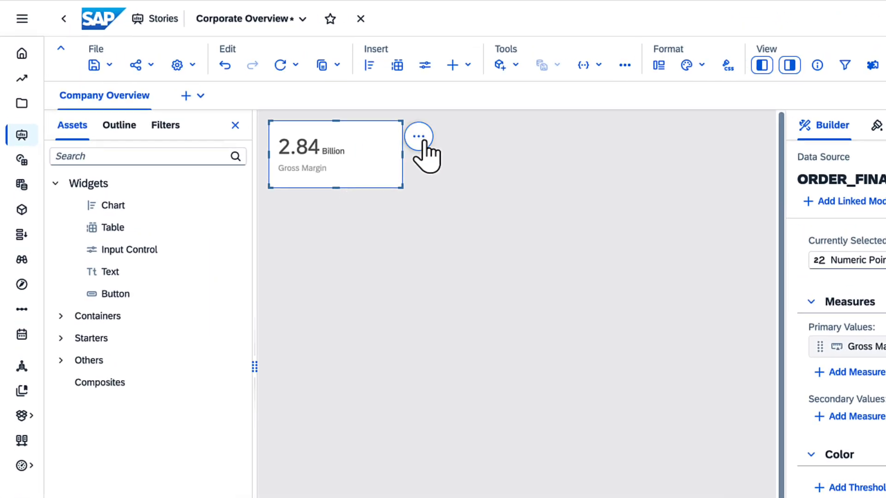
Step: Duplicate the Gross Margin tile and place the copy directly below the original
click(418, 136)
mouse_move(521, 228)
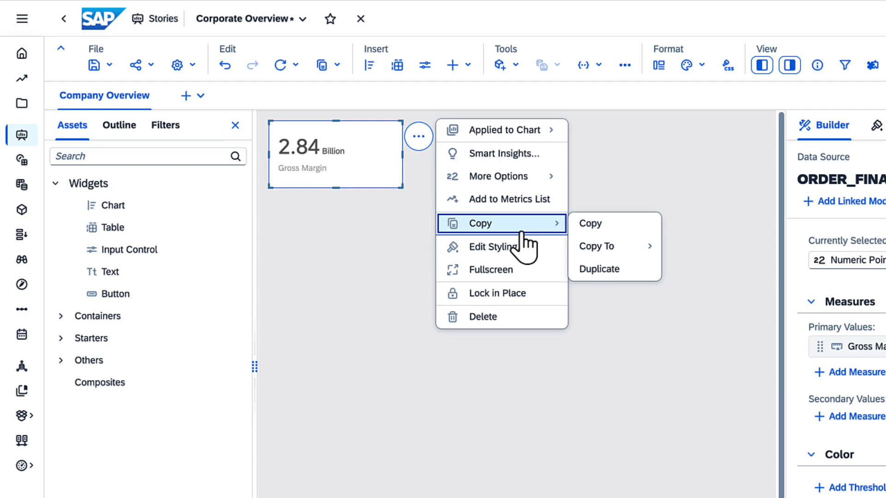
click(602, 271)
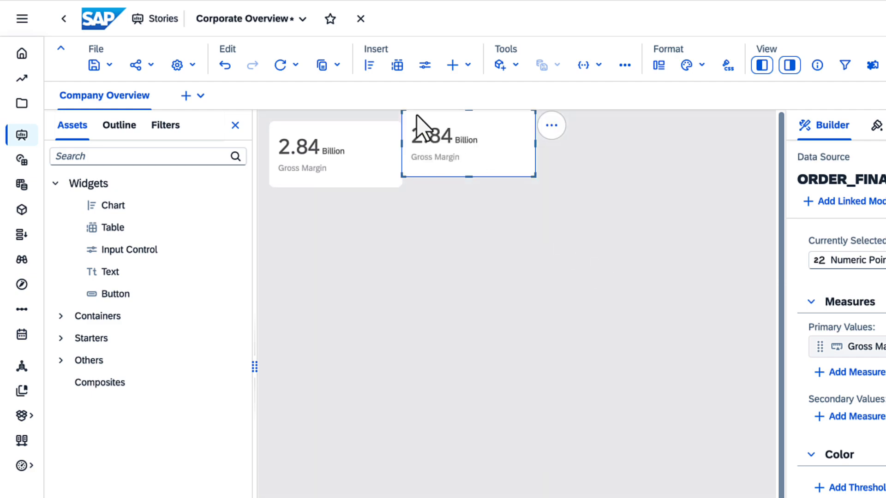
drag(416, 125, 291, 213)
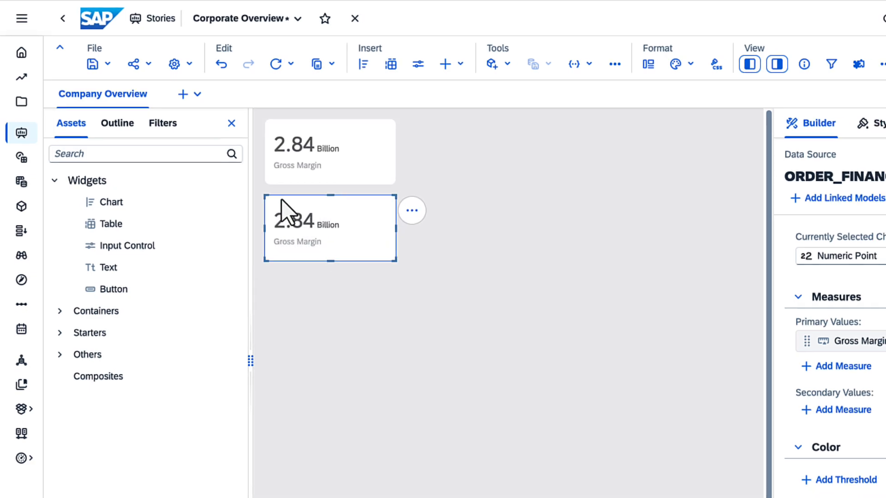
Step: Replace the Gross Margin measure in the lower tile's primary values with Sales Revenue
click(846, 277)
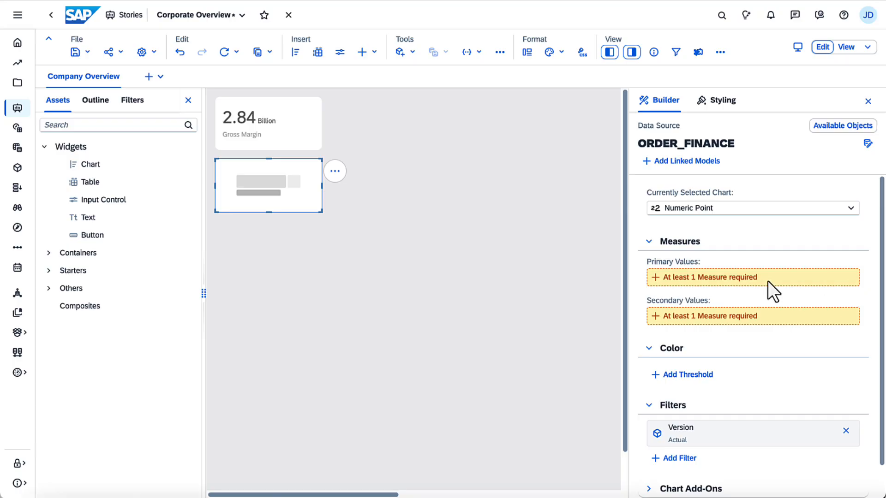
click(696, 279)
click(665, 400)
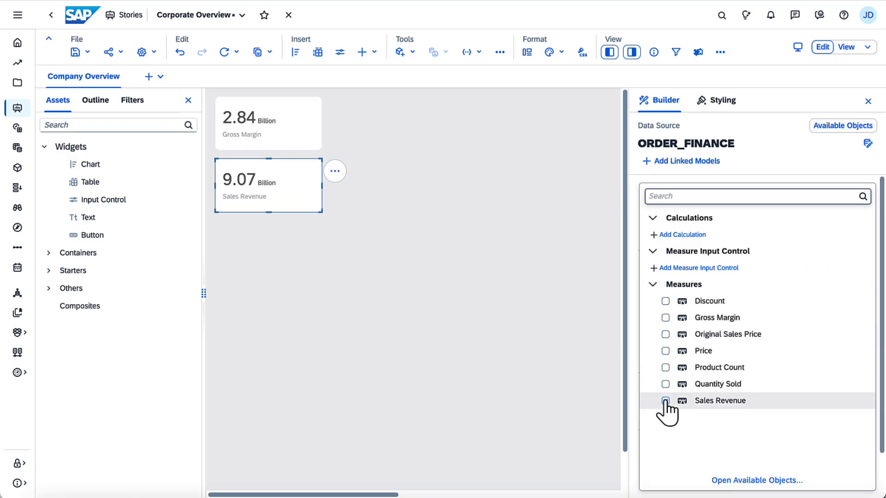
click(633, 400)
Step: Duplicate the Sales Revenue tile below itself and switch the copy's data source to the HR_EMPLOYEE model in Public/Models
key(ctrl+d)
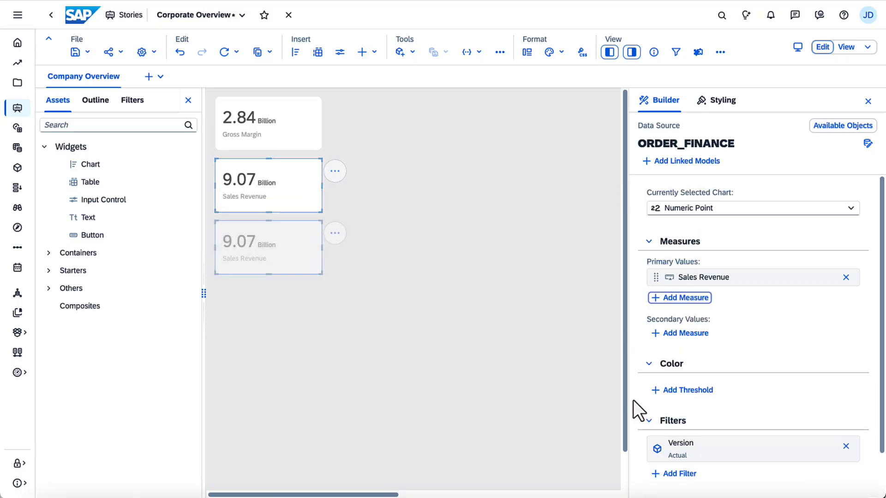
click(867, 143)
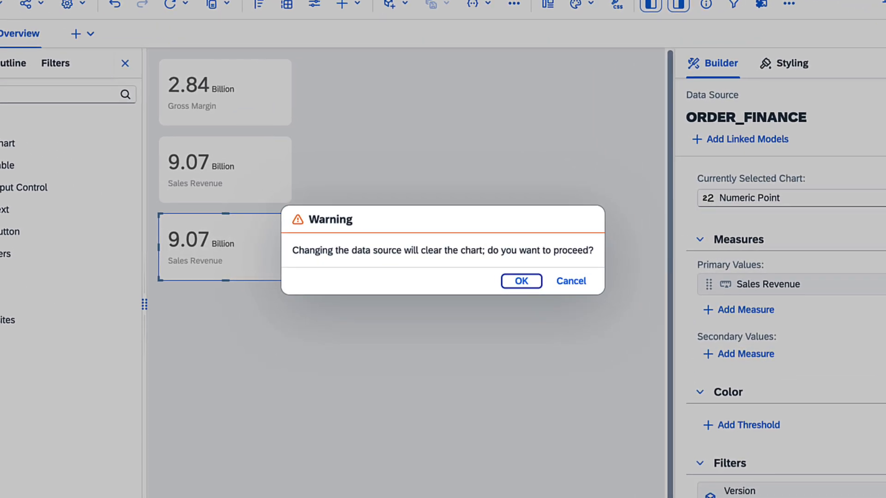
click(521, 281)
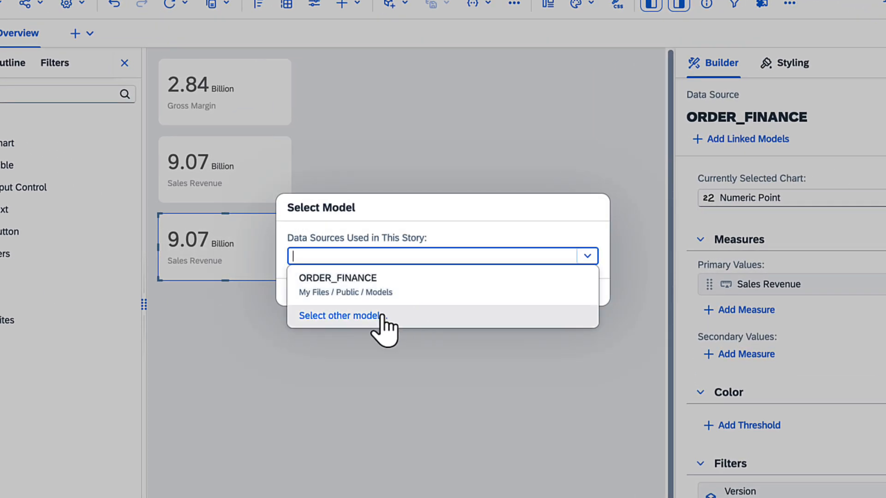
click(383, 316)
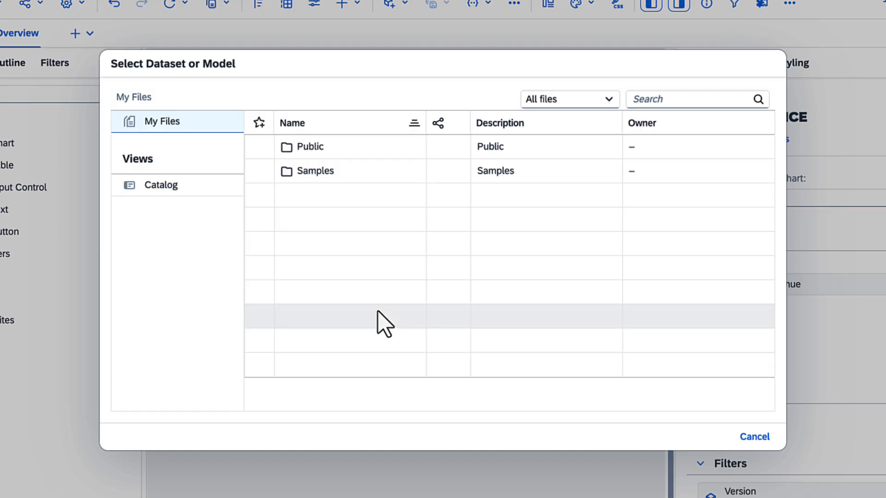
click(314, 147)
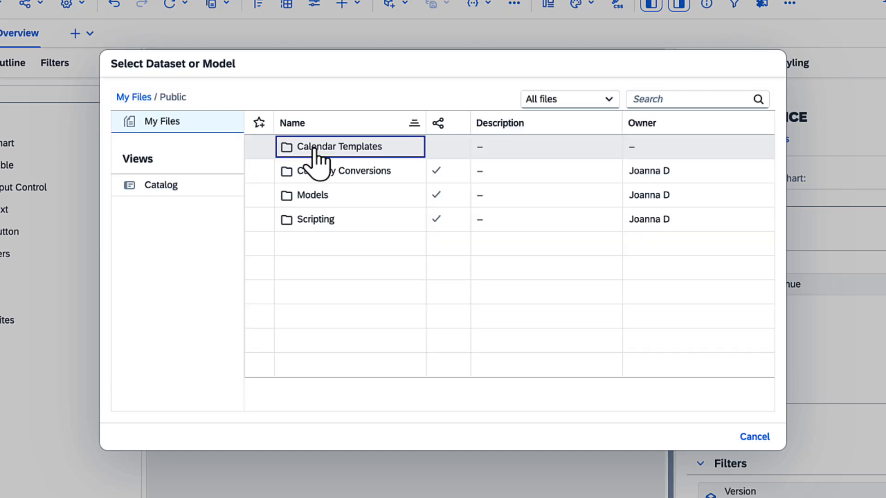
click(315, 198)
click(312, 195)
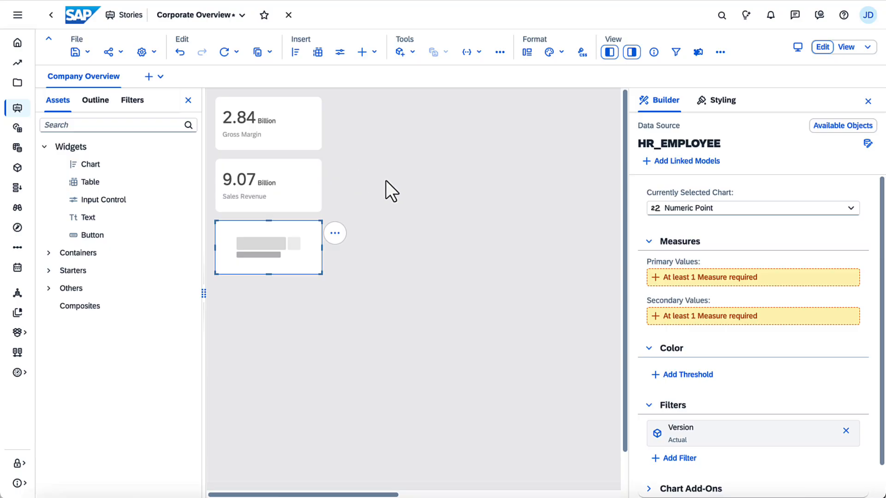
Step: Open a new calculation for the HR_EMPLOYEE tile's primary values and review the available calculation types
click(706, 278)
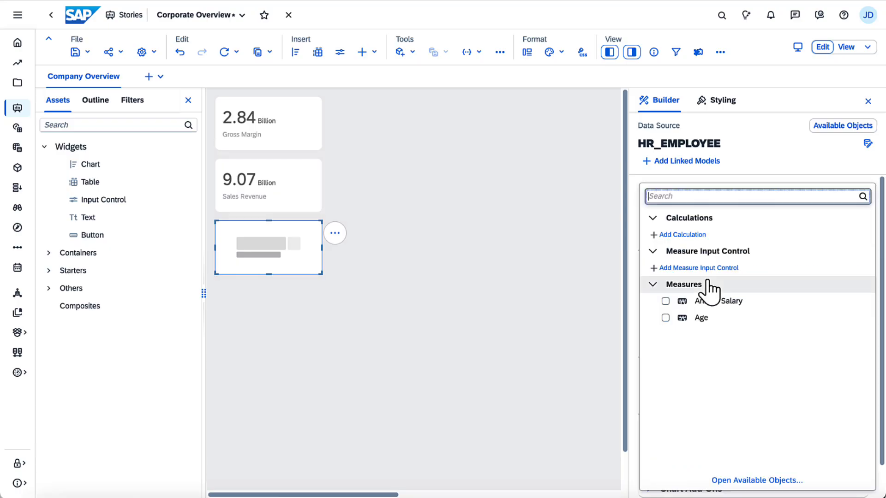
click(685, 239)
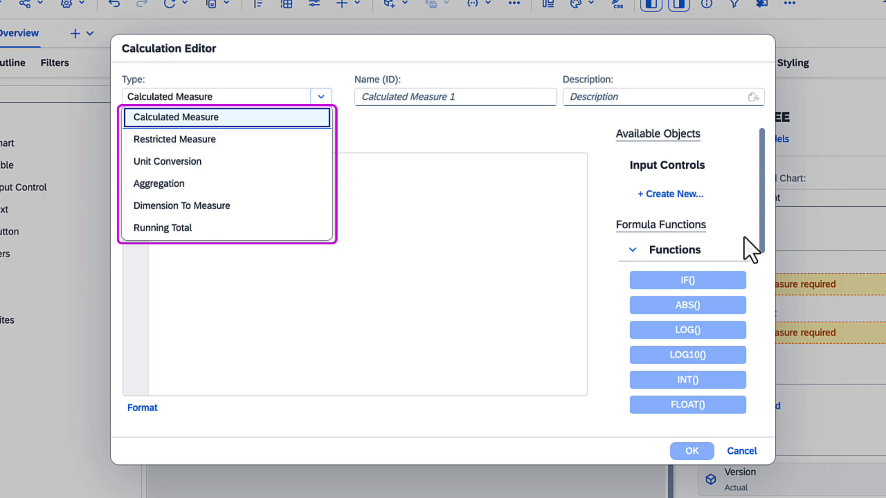
click(741, 451)
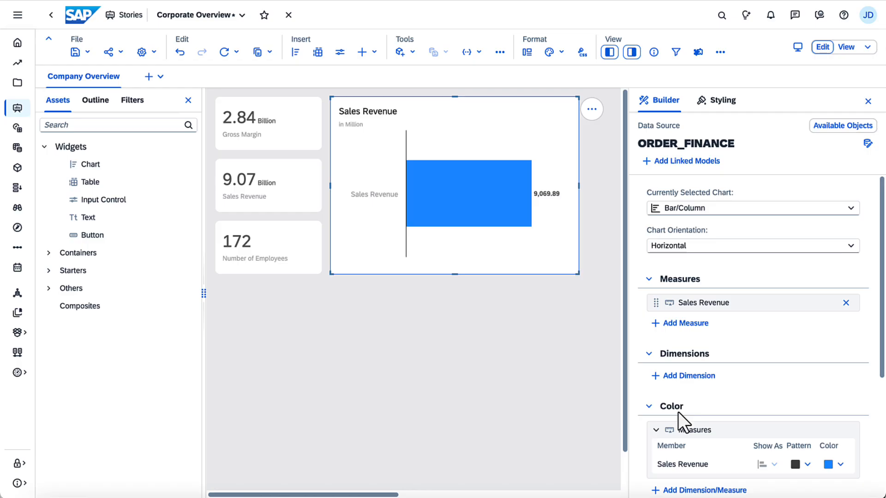
Step: Add ProductId as the dimension of the Sales Revenue bar chart and color its bars by ProductId
click(689, 377)
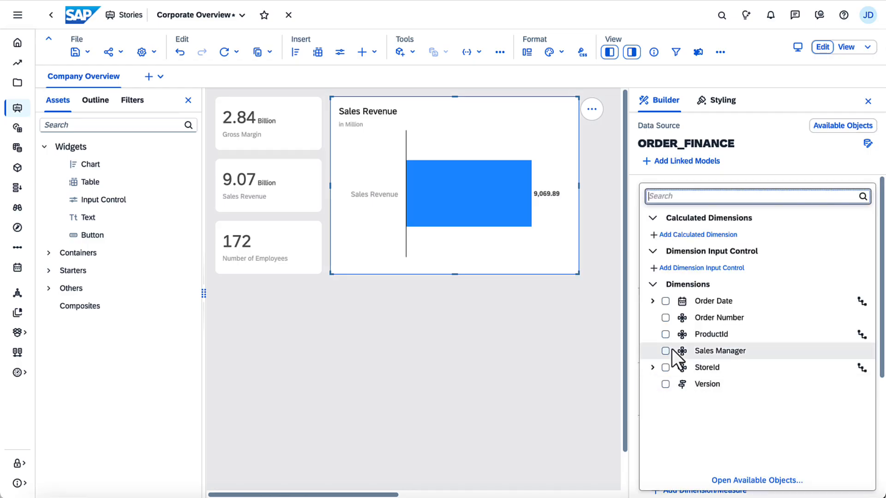
click(666, 334)
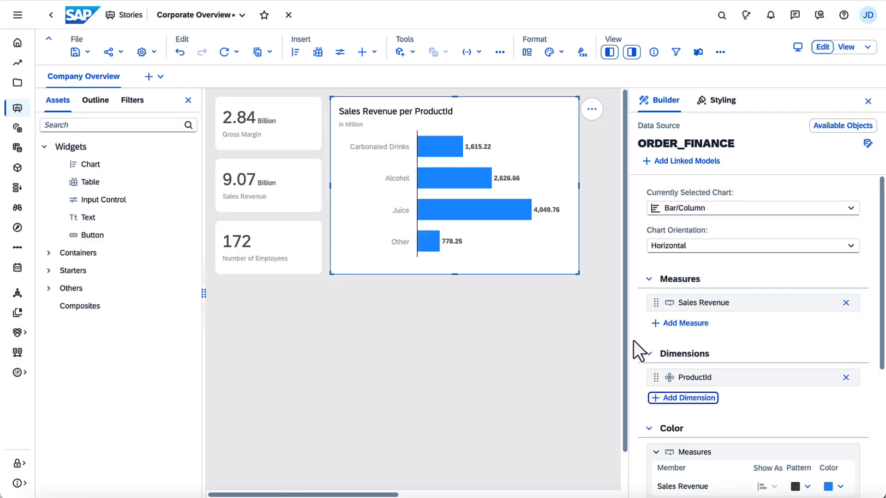
click(880, 470)
click(692, 346)
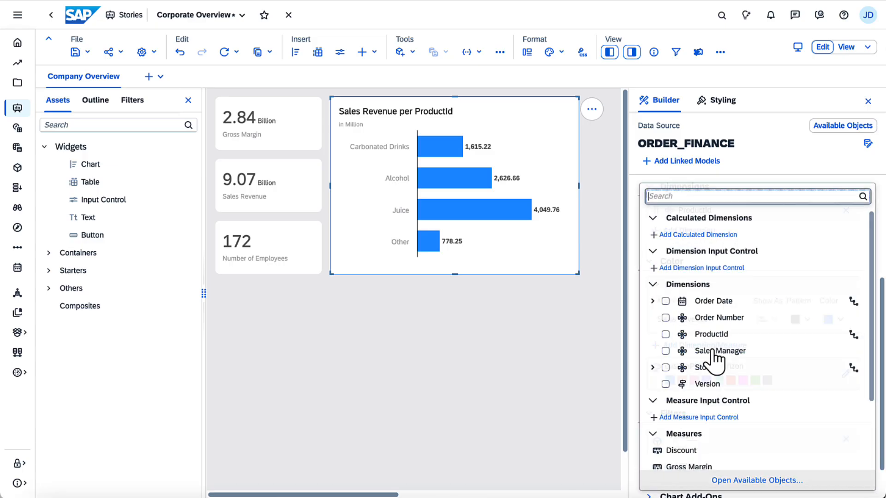
click(665, 334)
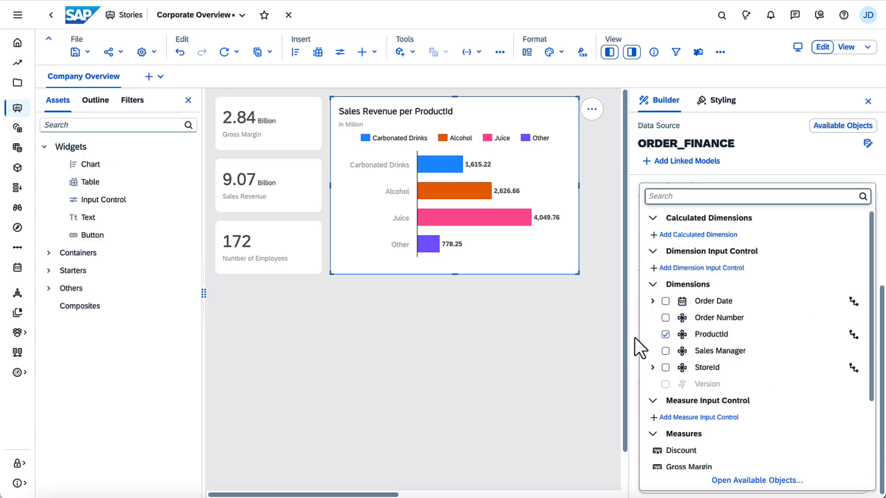
click(635, 337)
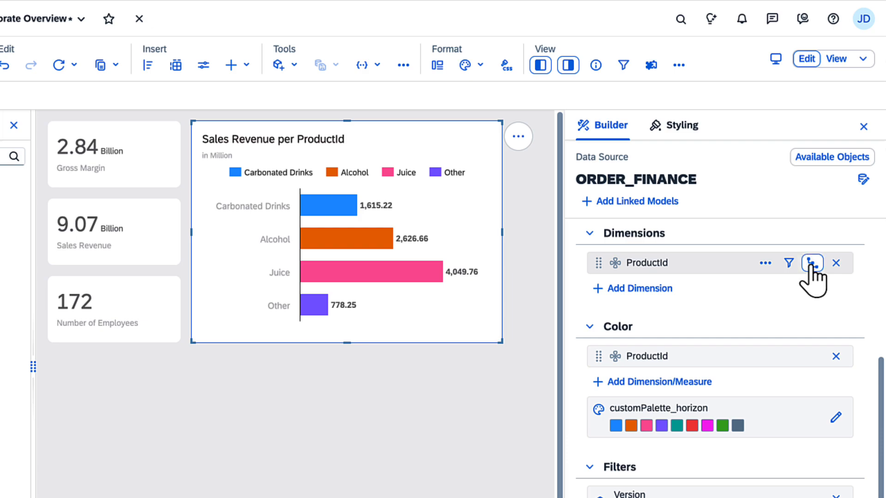
Step: Drill the chart's ProductId dimension down to Level 2 and reset the drill
click(810, 266)
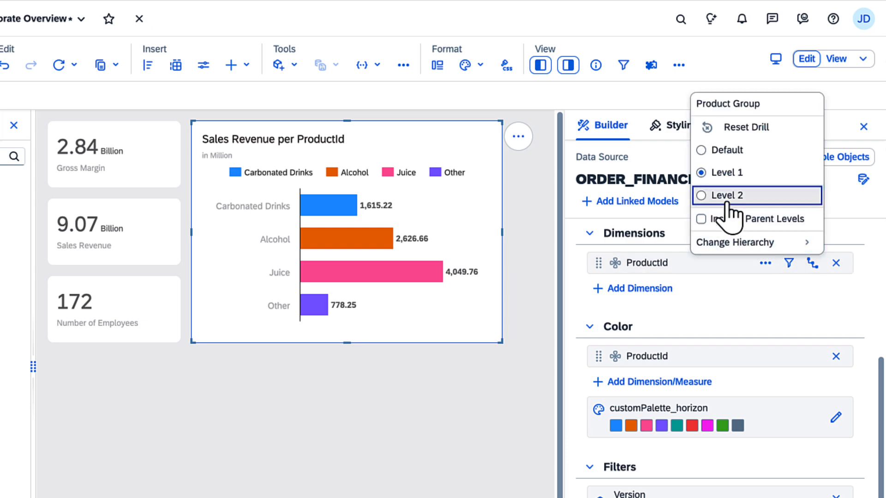
click(729, 204)
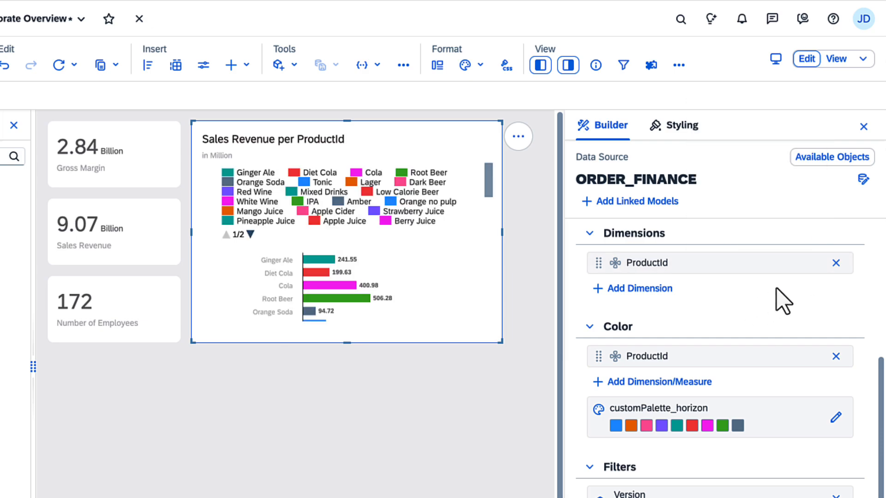
click(811, 264)
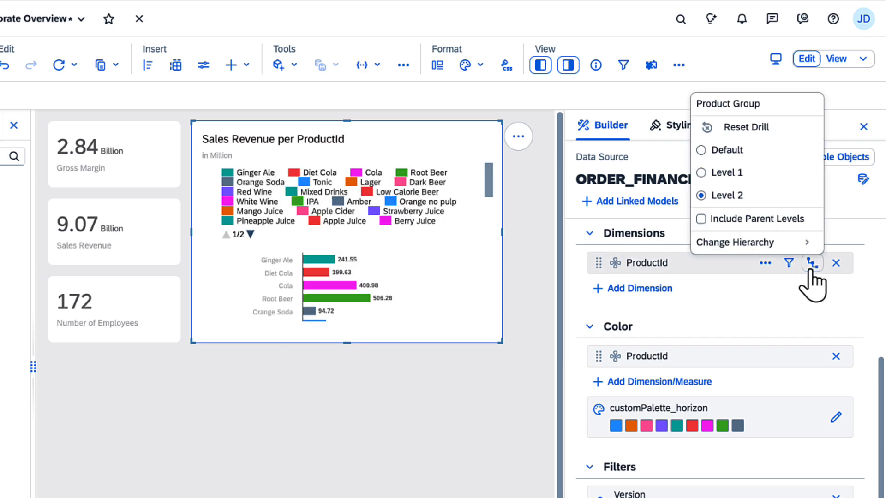
click(756, 131)
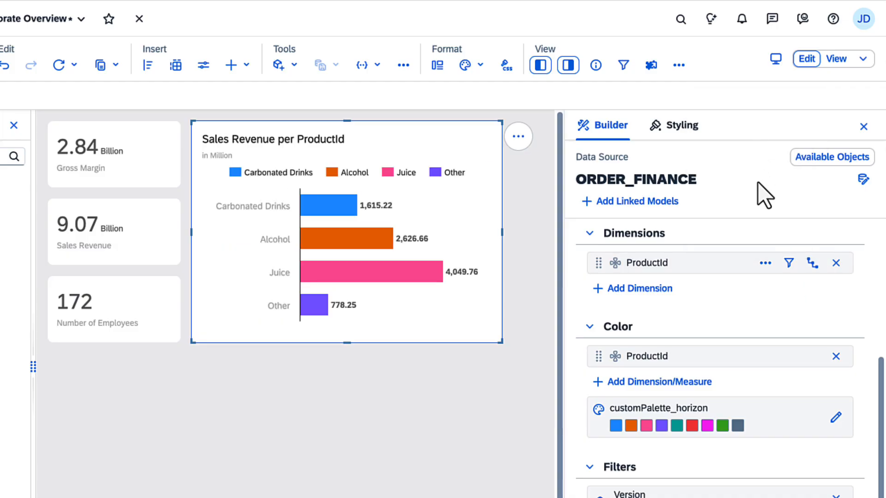
Step: Sort the Sales Revenue per Sales Manager chart by Sales Revenue from highest to lowest
click(391, 275)
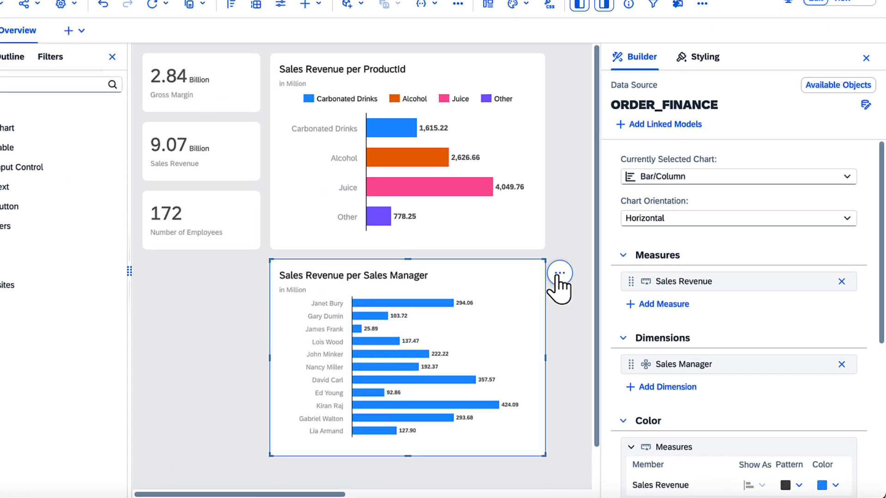
click(592, 296)
click(574, 263)
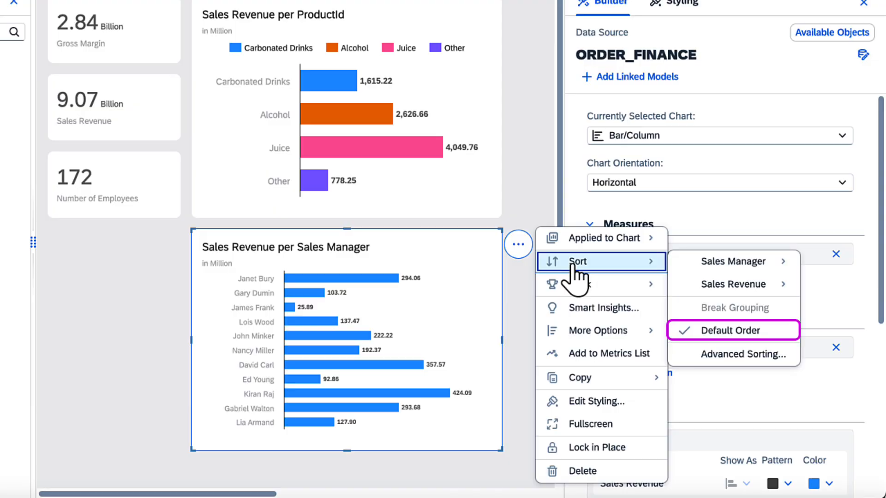
mouse_move(724, 272)
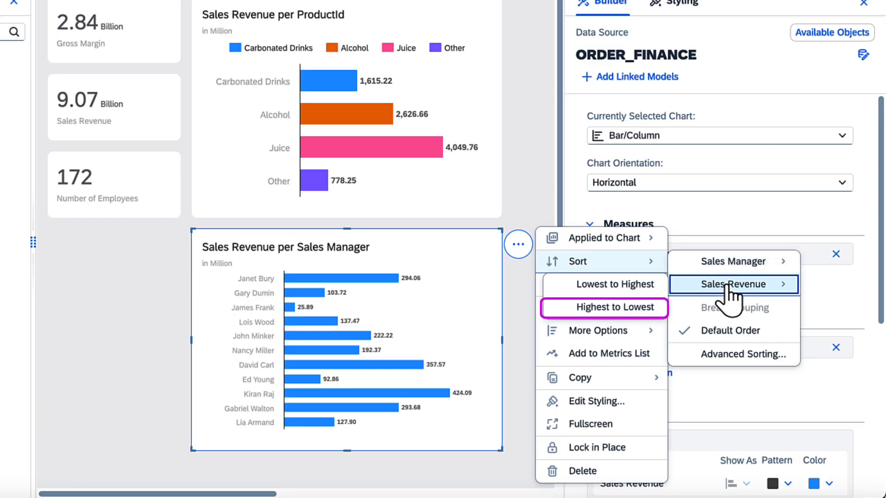
click(627, 307)
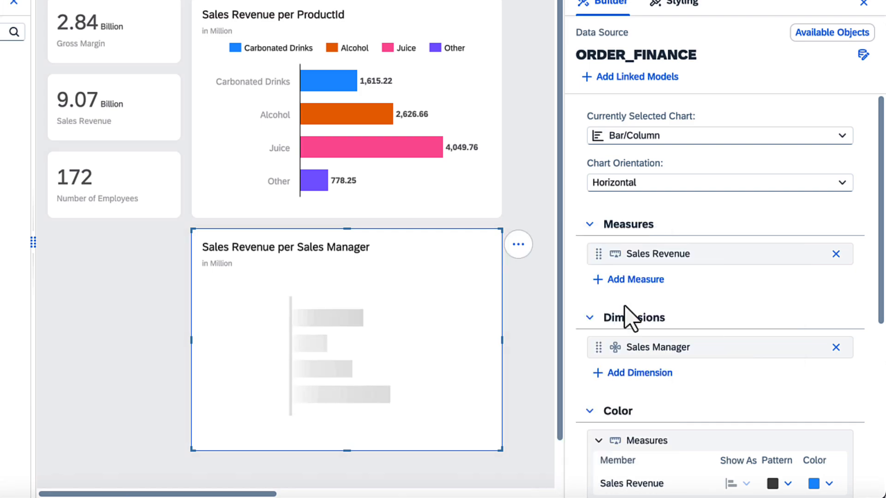
Step: Rank the Sales Revenue per Sales Manager chart to display only the top 5 sales managers
click(517, 245)
mouse_move(577, 282)
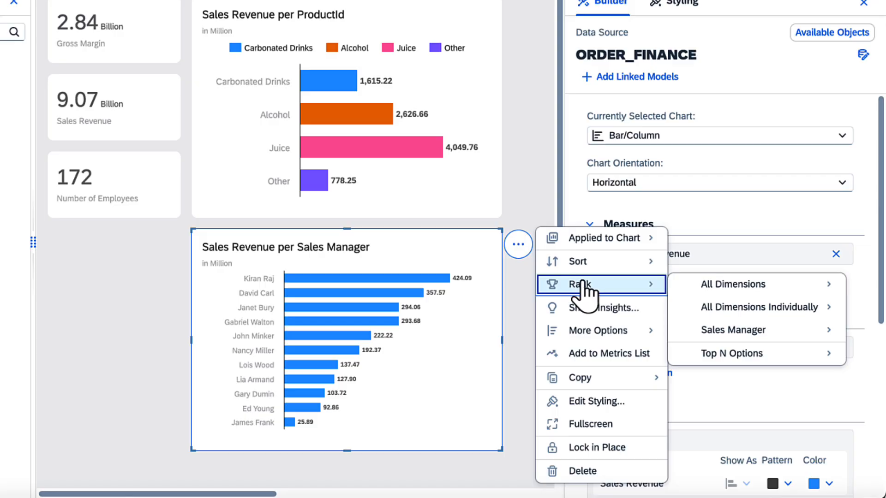
mouse_move(714, 331)
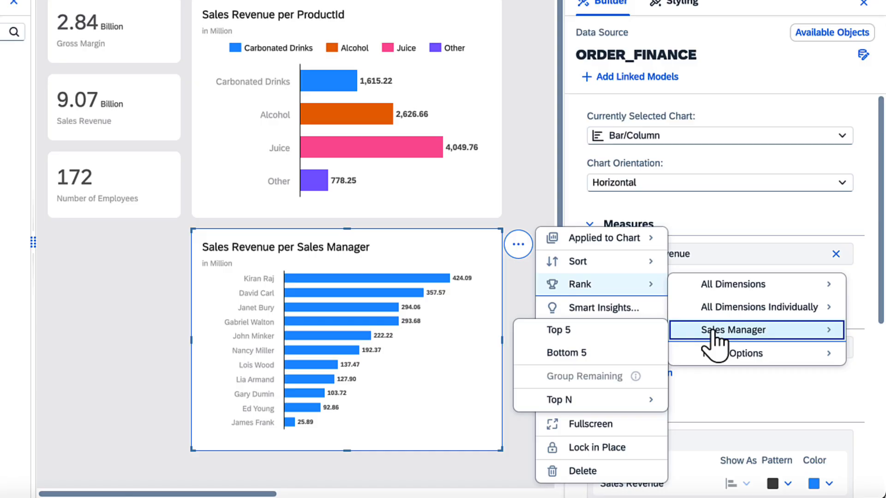
click(631, 332)
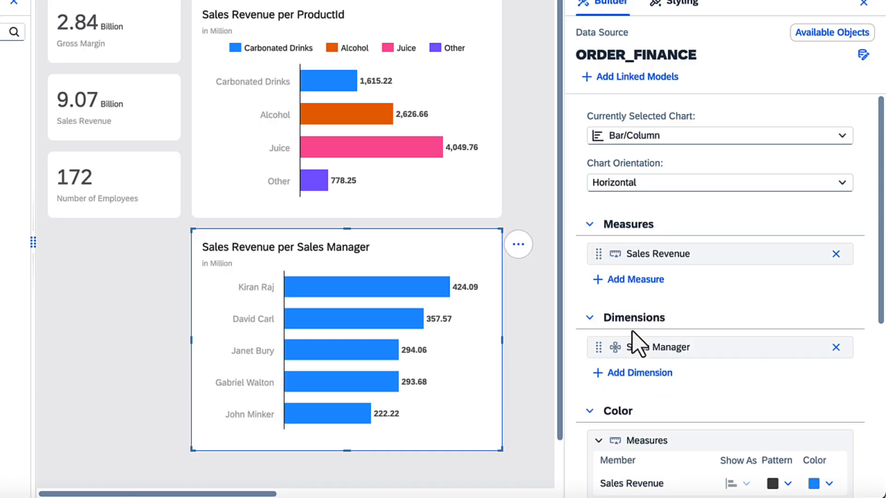
Step: Add a variance to the Sales Manager chart comparing the current Order Date time interval with the previous one for all measures in use
click(881, 466)
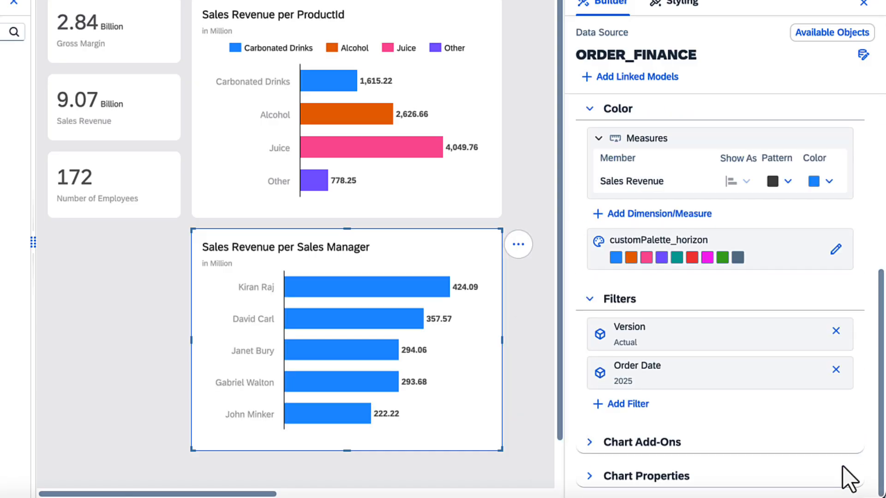
click(589, 443)
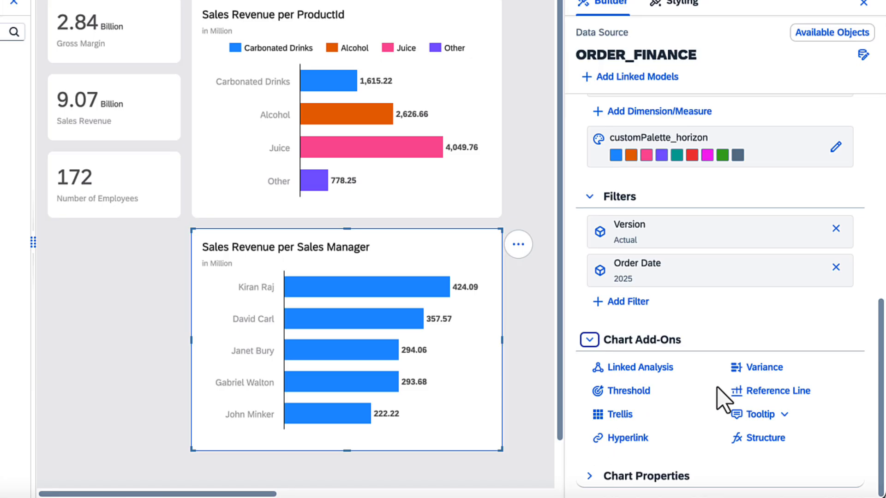
click(751, 369)
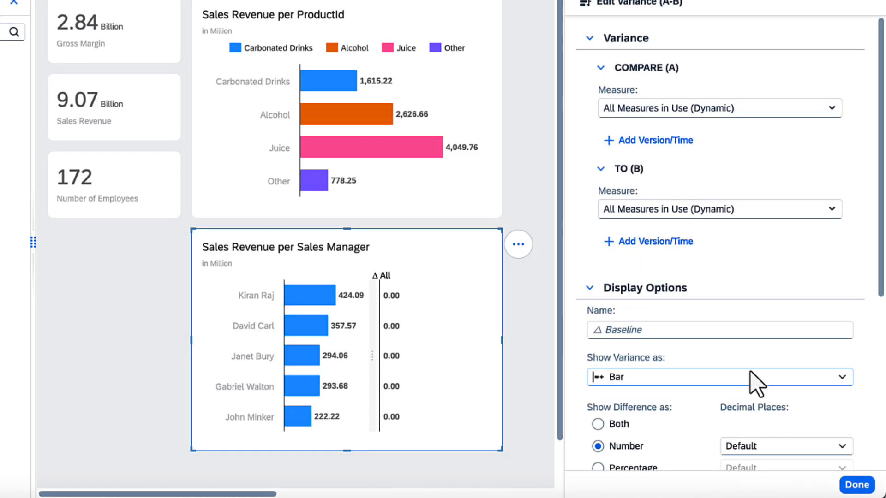
click(672, 140)
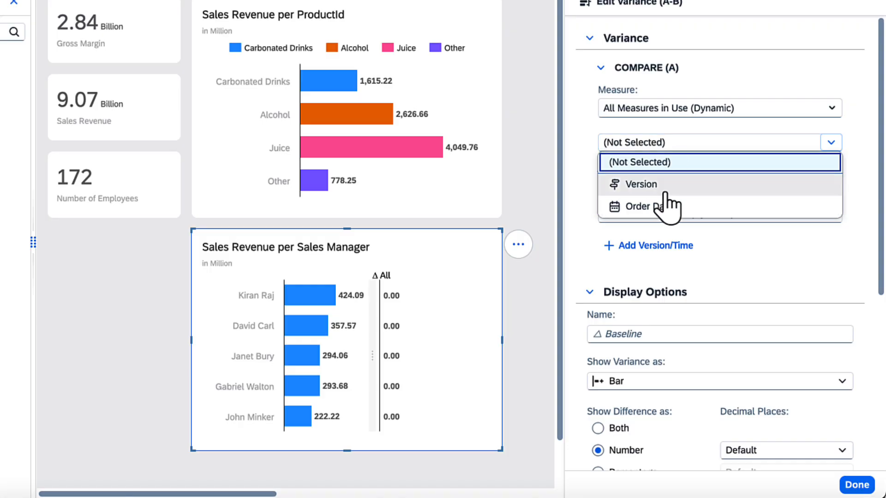
click(667, 206)
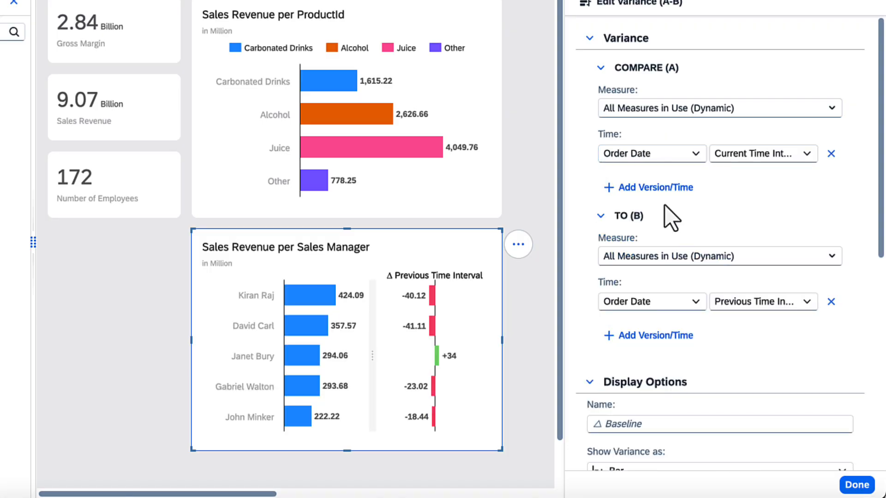
click(857, 485)
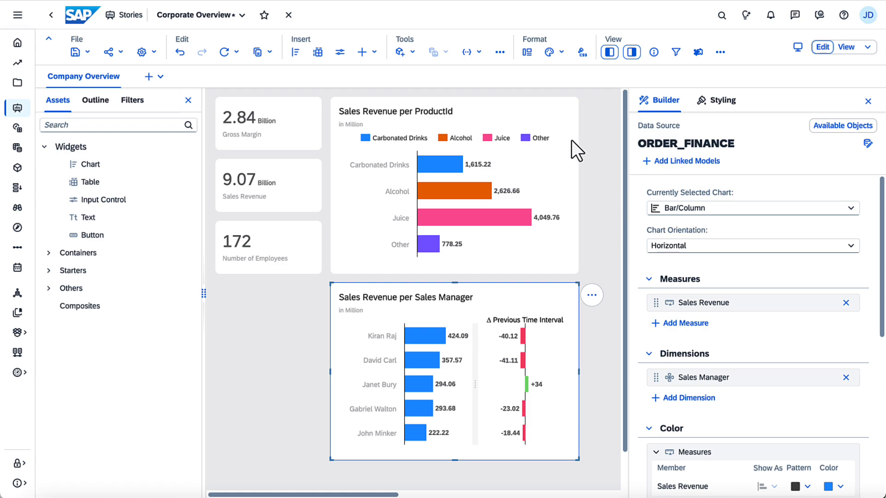
Step: Add chart scaling for the Sales Revenue measure of the ORDER_FINANCE model
click(500, 52)
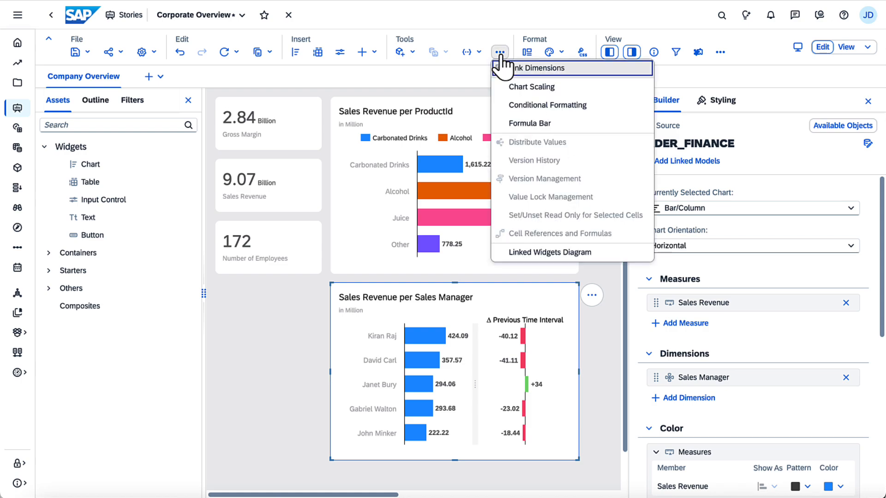
click(516, 92)
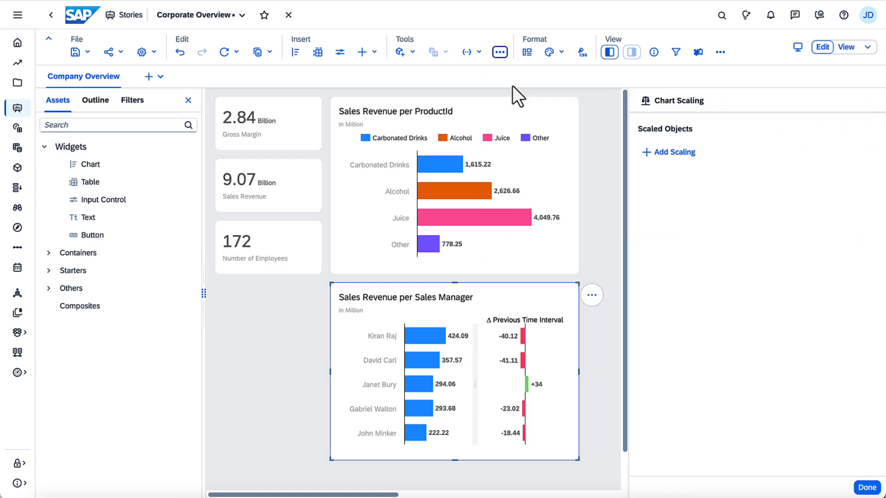
click(664, 154)
click(672, 188)
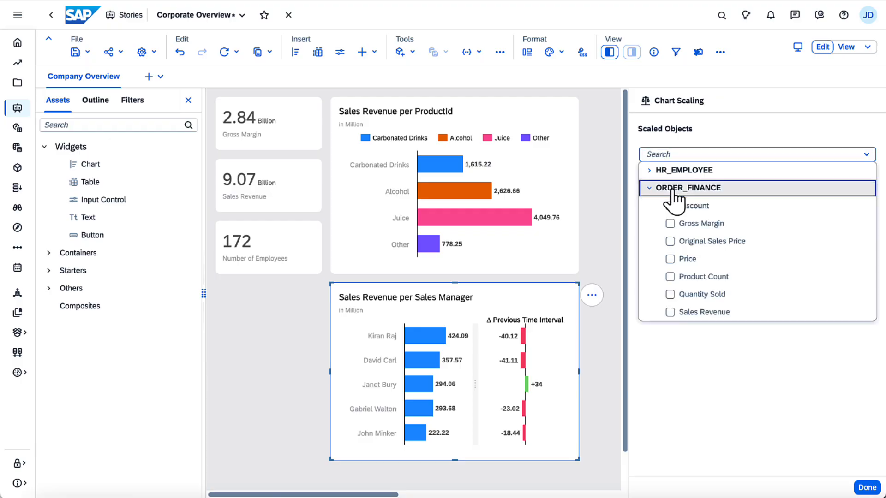
click(670, 312)
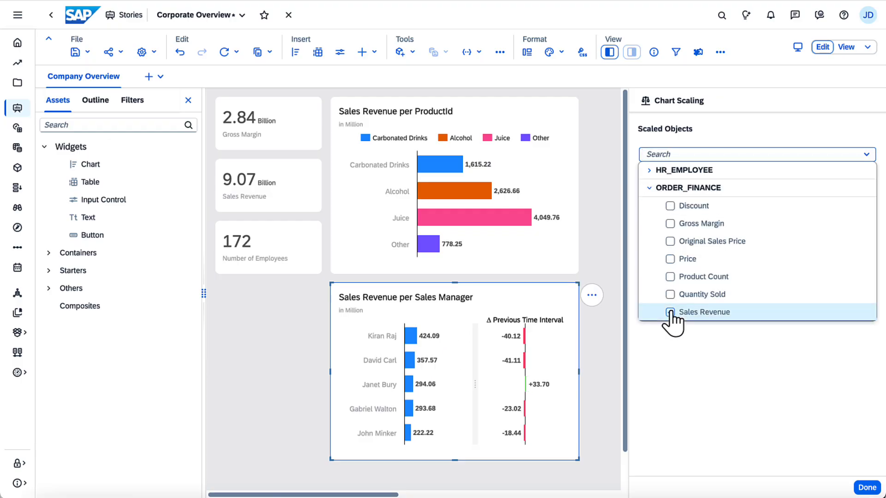
click(633, 308)
click(866, 488)
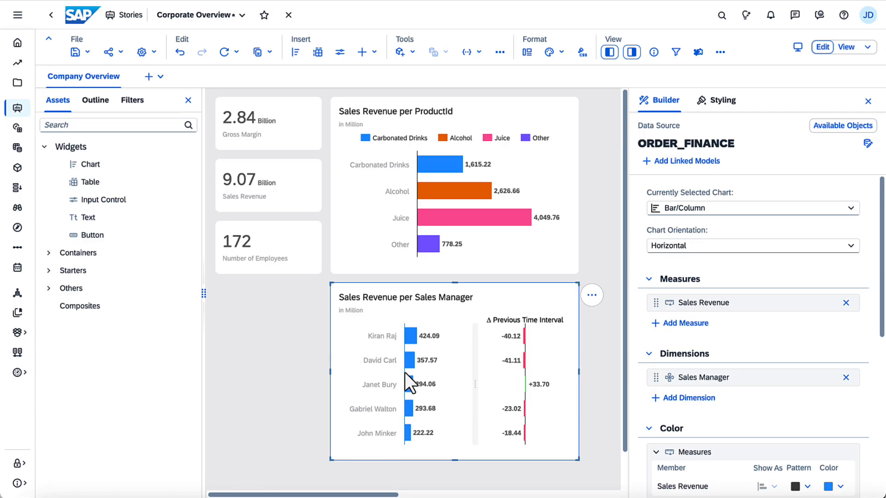
Step: Align the Sales Manager chart's vertical axis with the axis of the ProductId chart above and lock its position
drag(418, 383, 422, 376)
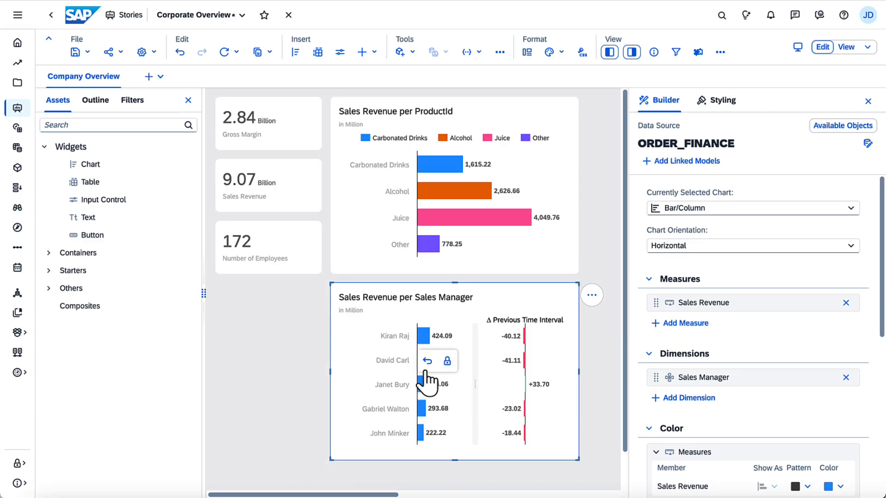
click(445, 363)
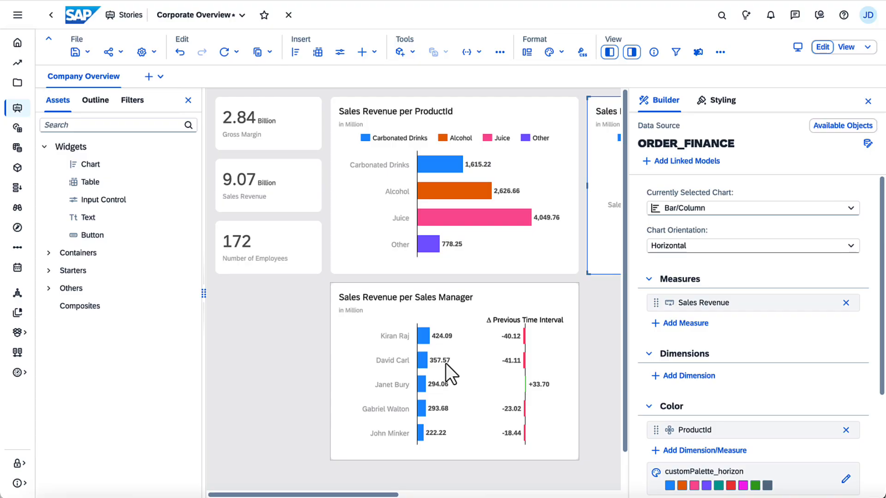
Step: Change the second Sales Revenue per ProductId chart, placed beside the original, to a Time Series chart
drag(395, 495, 508, 495)
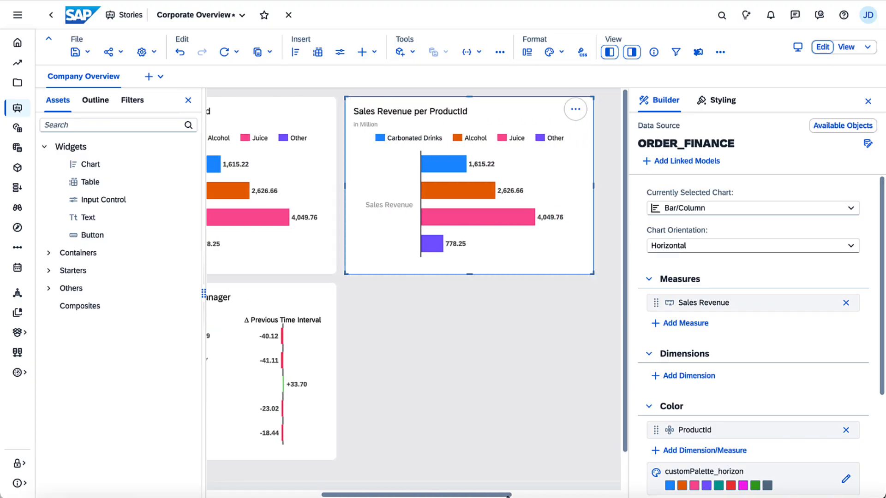
click(850, 208)
click(828, 332)
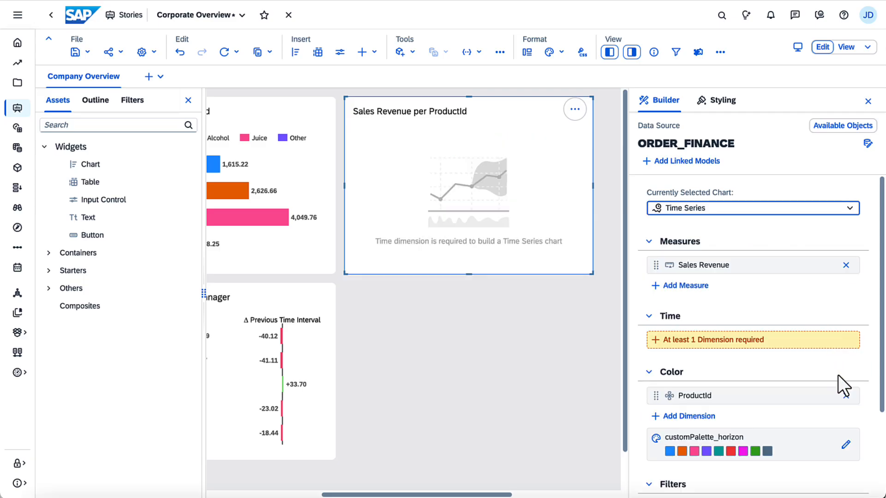
Step: Remove ProductId from the Time Series chart's color and add Order Date as its time dimension
click(846, 396)
click(711, 345)
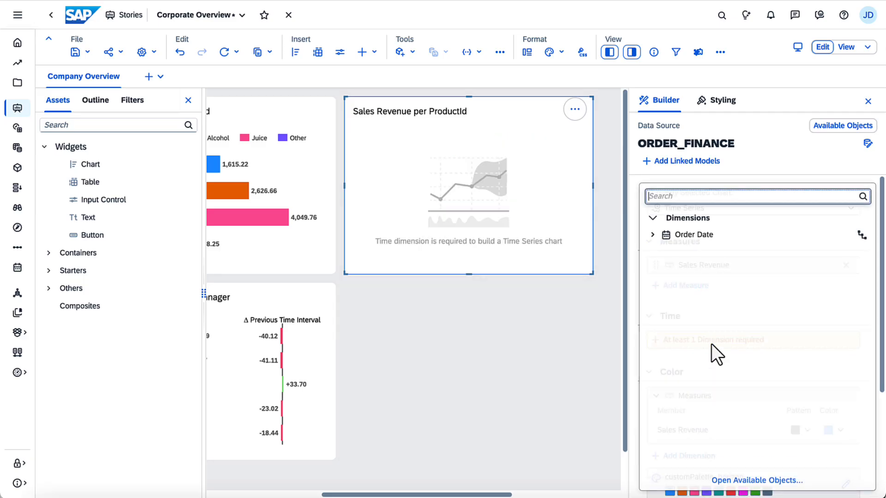
click(693, 235)
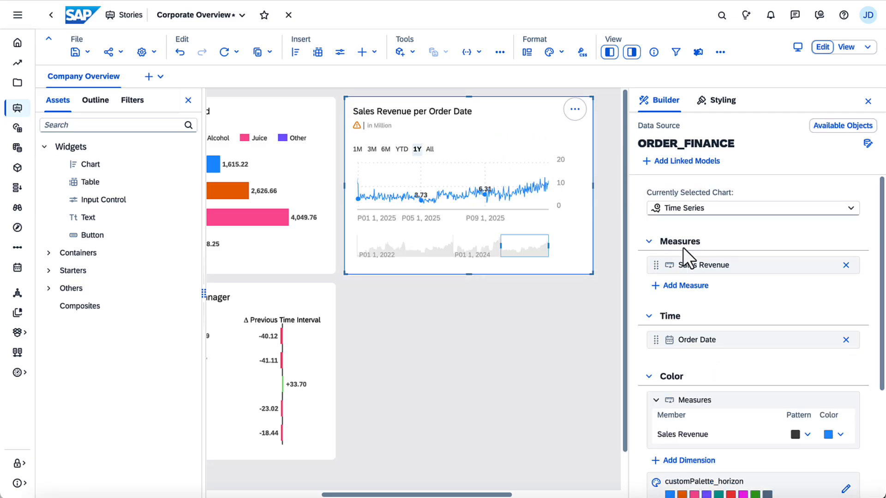
Step: Change the Order Date hierarchy in the Time Series chart to Year, Quarter, Month, Day and set its level to Month
click(827, 340)
mouse_move(803, 325)
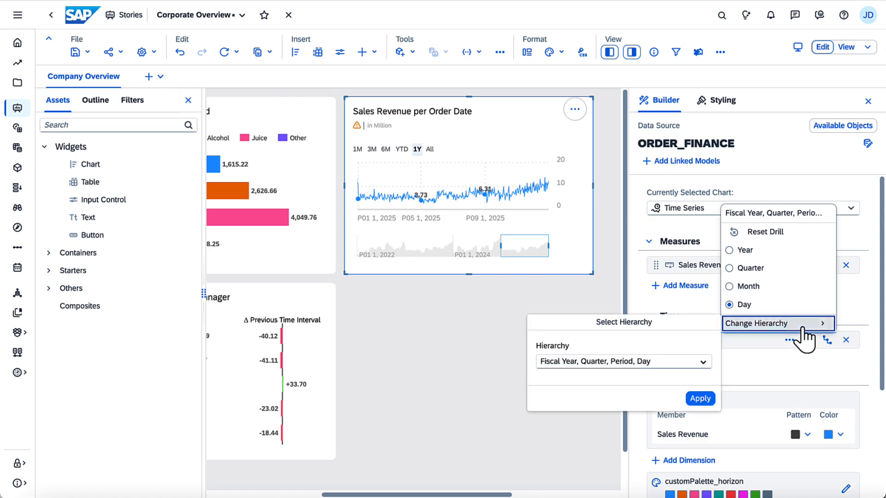
click(685, 361)
click(660, 329)
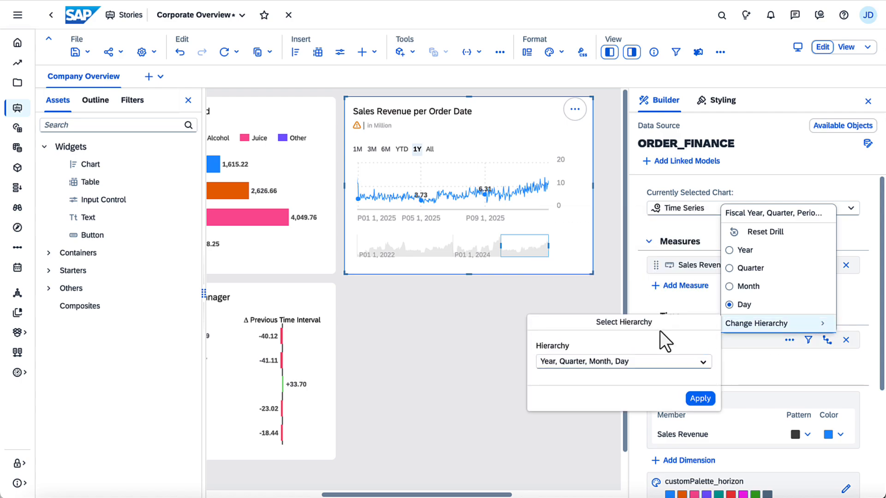
click(700, 398)
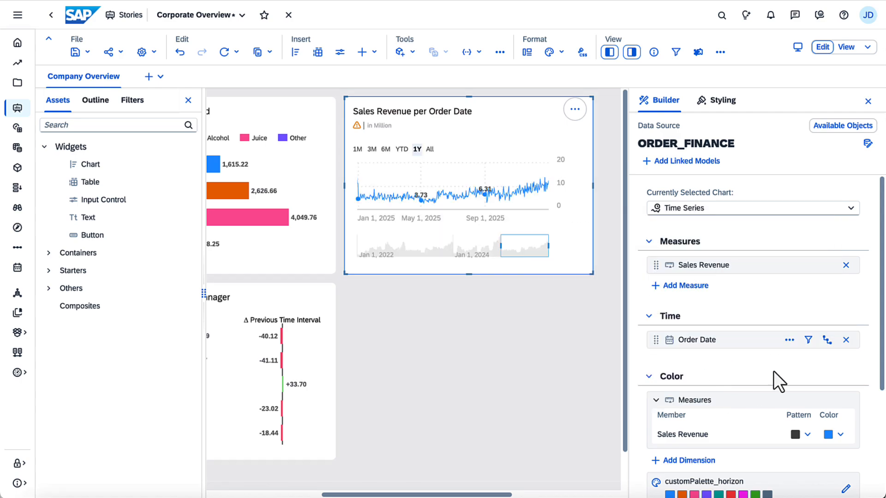
click(827, 340)
click(756, 287)
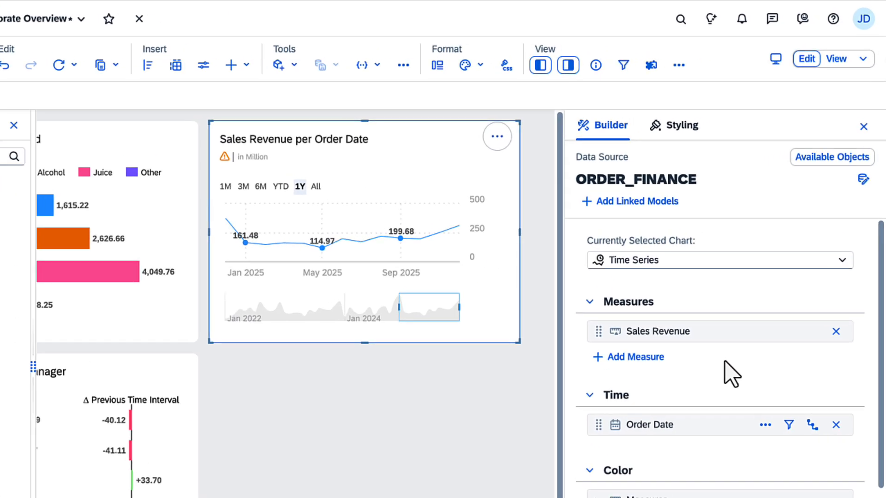
Step: Narrow the Sales Revenue per Order Date chart's time range to start around spring 2024 and show its values as percentages
click(316, 186)
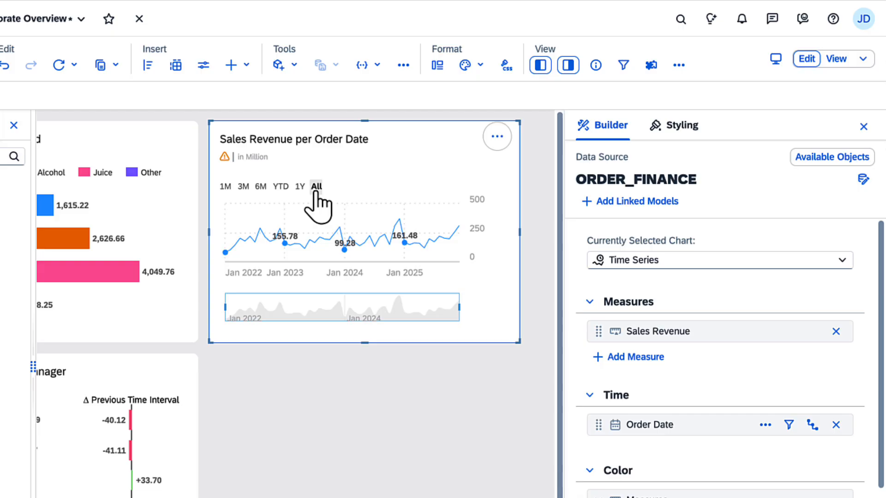
drag(226, 307, 365, 322)
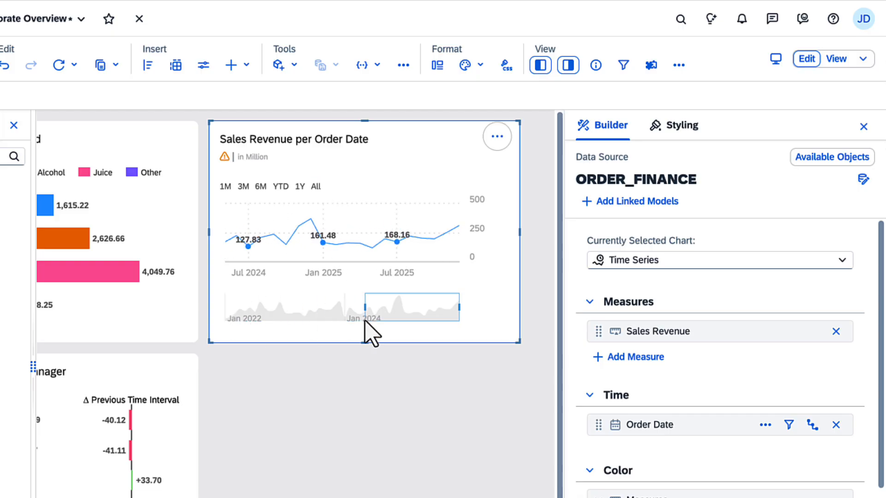
click(496, 137)
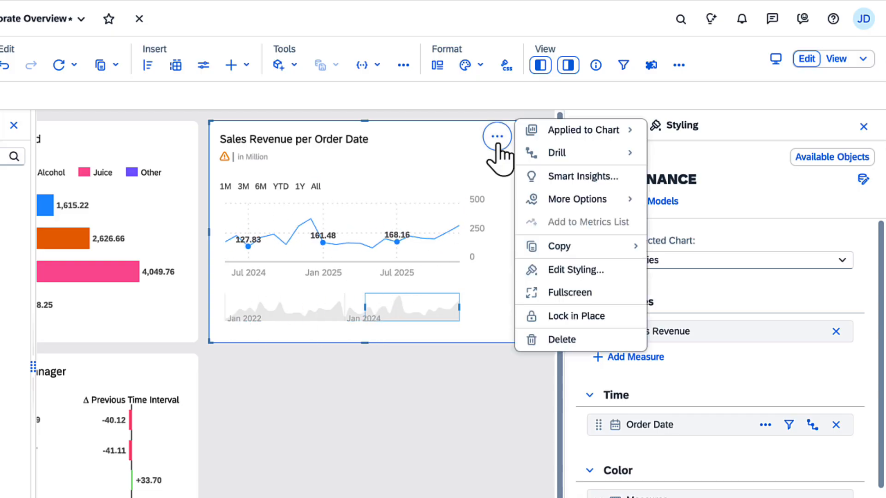
mouse_move(572, 205)
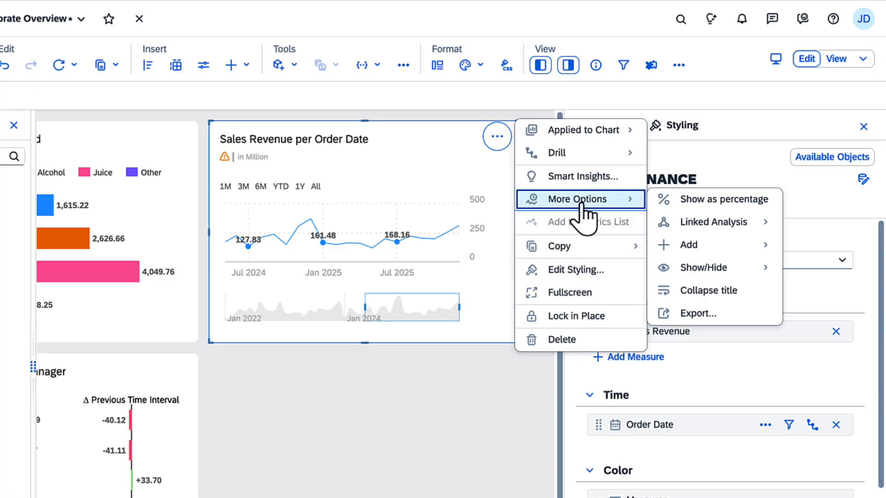
click(677, 201)
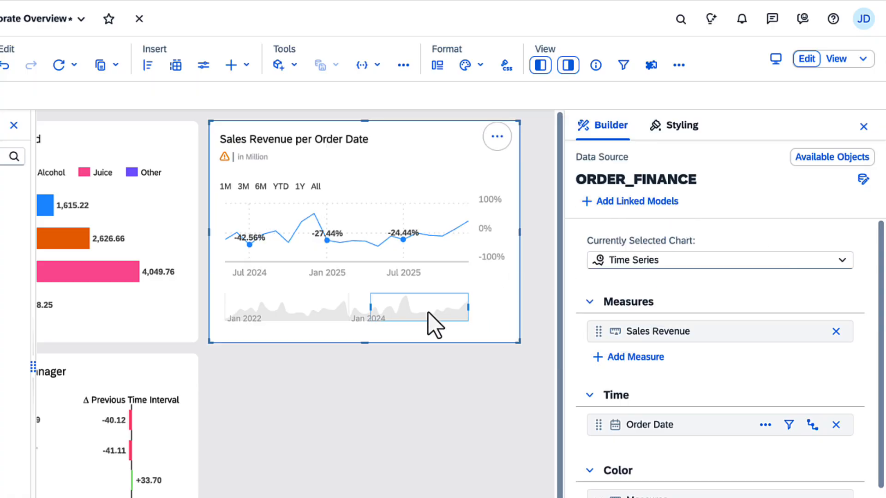
drag(429, 312, 438, 328)
Step: Examine the forecast methods available for the Sales Revenue per Order Date chart
click(497, 136)
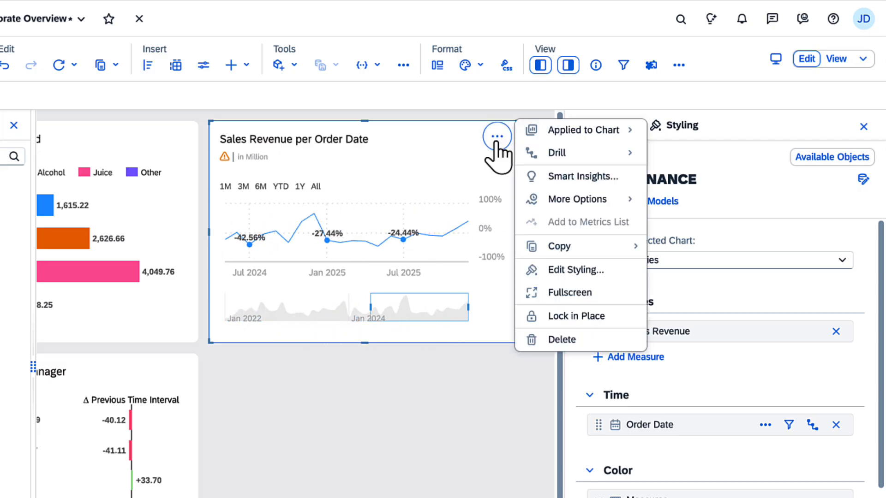
mouse_move(526, 203)
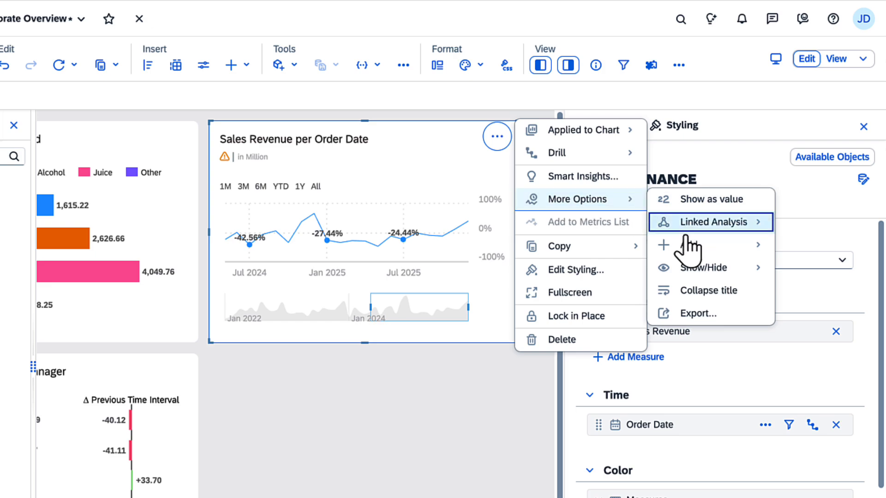
mouse_move(687, 247)
mouse_move(585, 364)
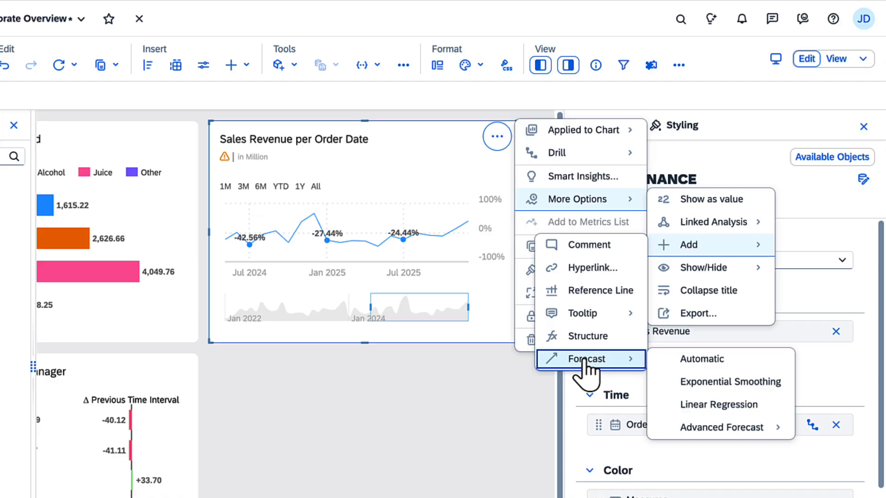
click(496, 316)
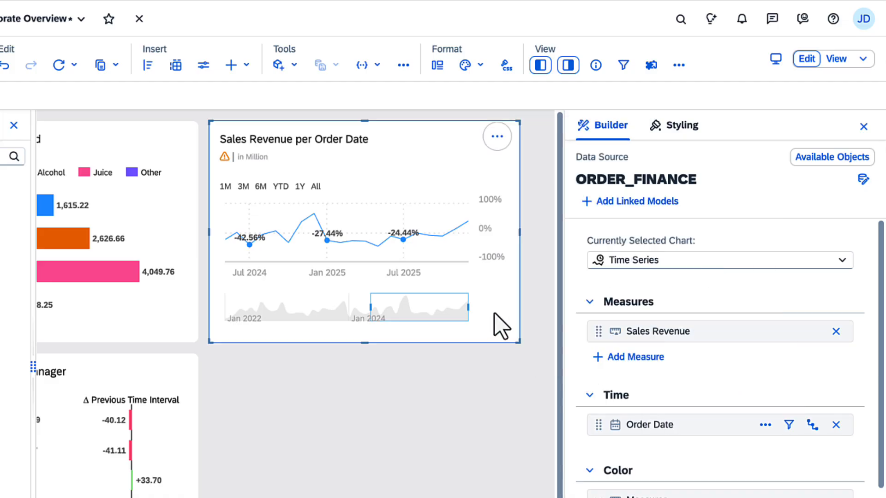
Step: Enable Smart Grouping with 4 clusters and the group name Group on the Discount, Quantity Sold per Store scatter chart
click(569, 67)
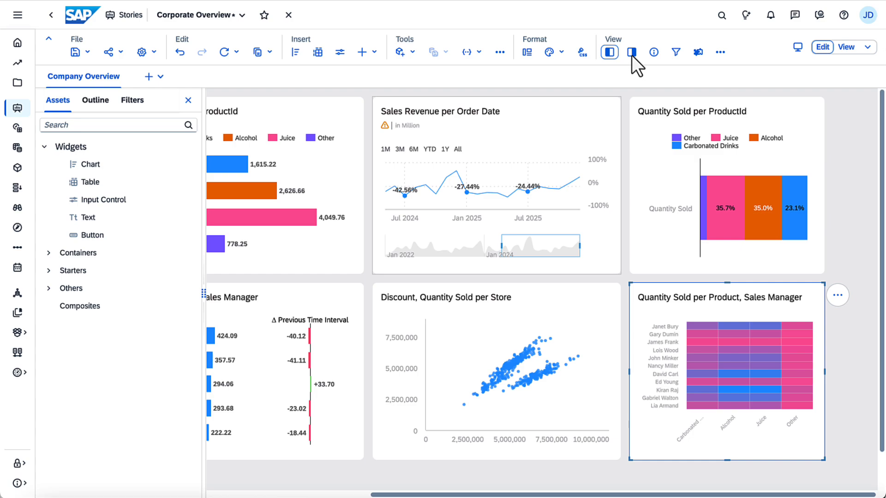
click(597, 305)
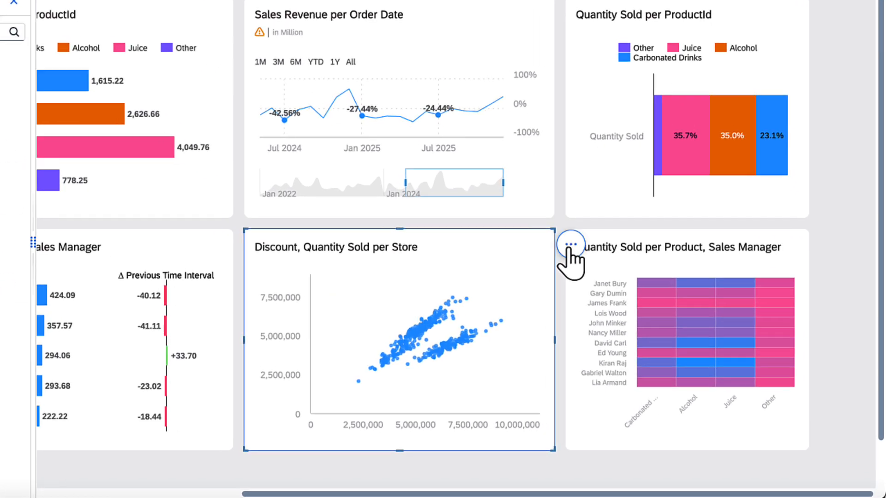
click(628, 291)
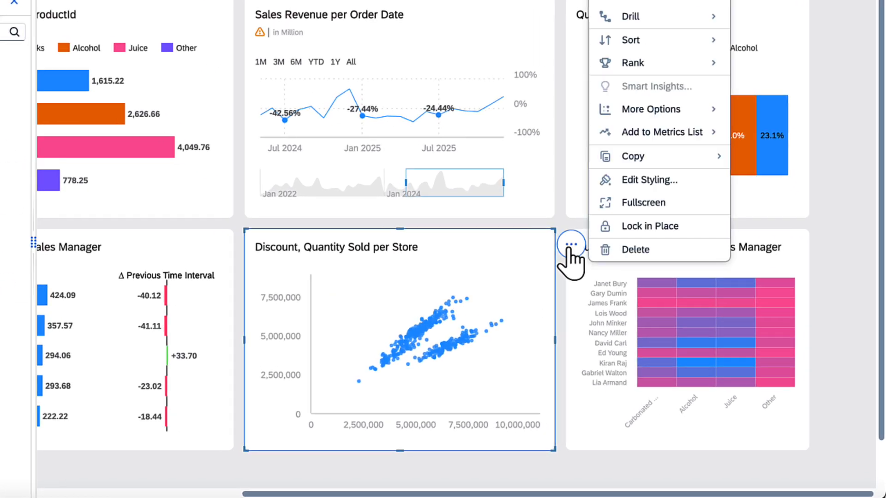
mouse_move(651, 109)
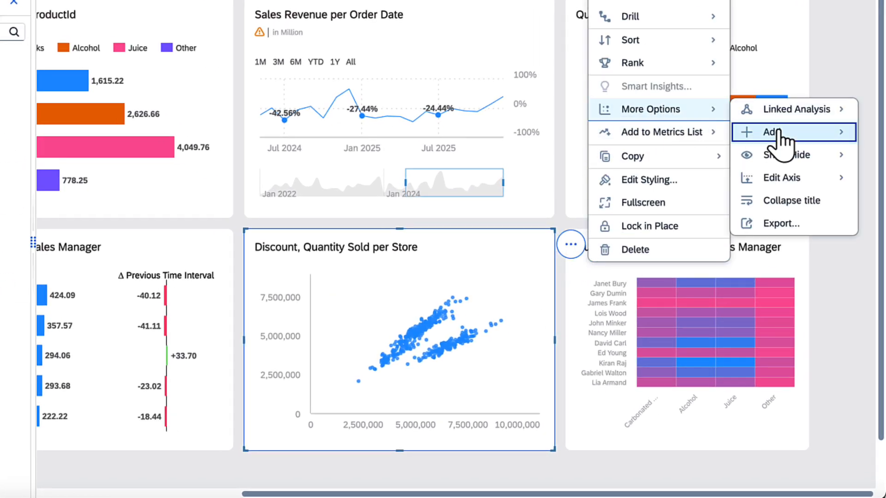
mouse_move(775, 133)
mouse_move(659, 275)
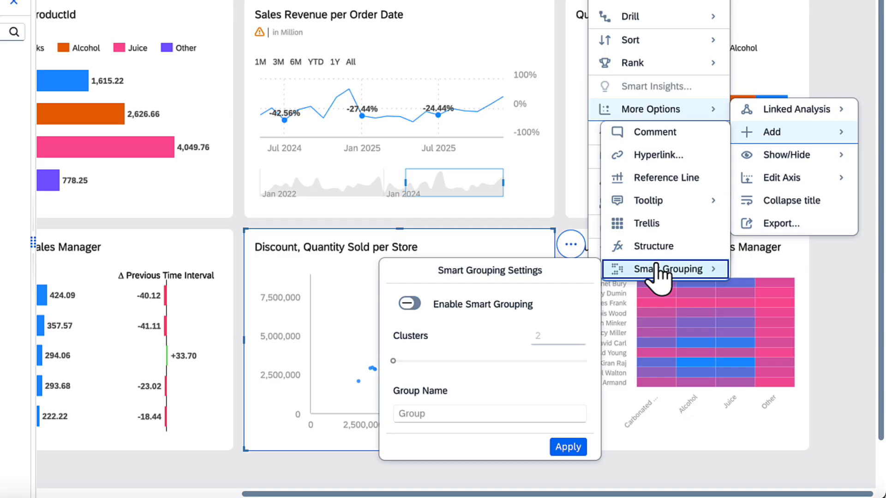
click(409, 303)
click(410, 363)
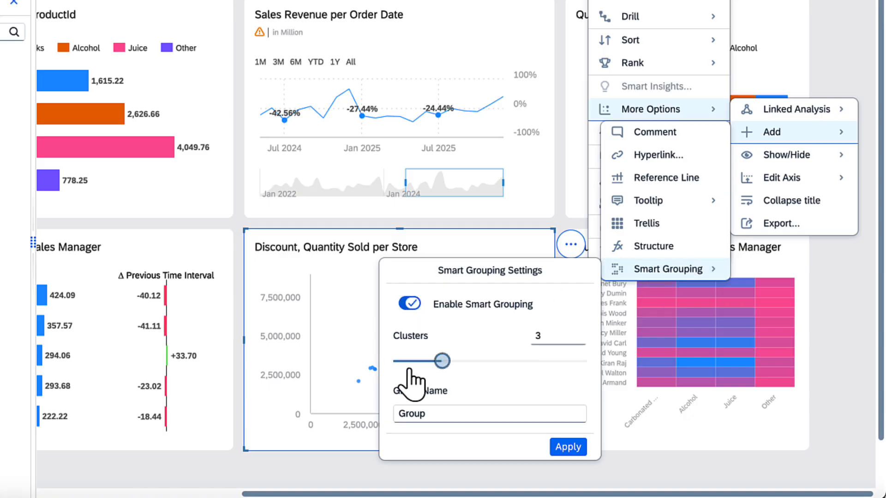
drag(410, 370, 469, 364)
click(568, 448)
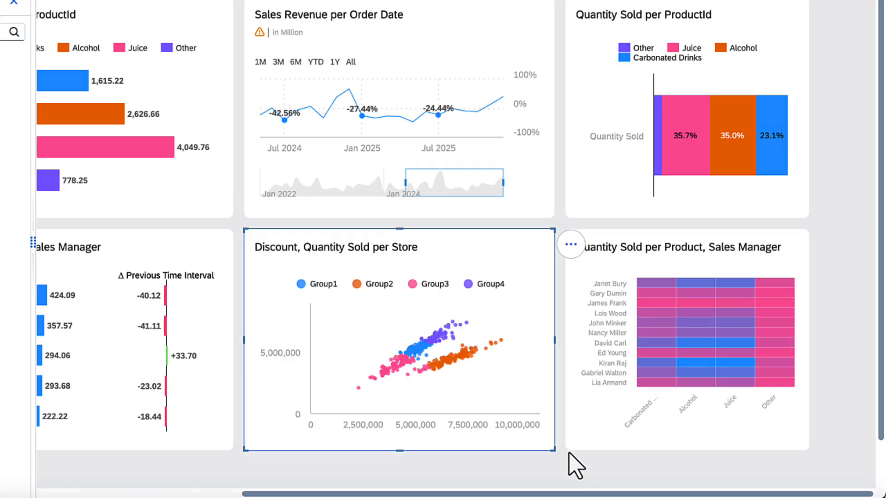
Step: Set the minimum and maximum of both the X-axis and Y-axis dynamically on the Discount, Quantity Sold per Store chart
click(570, 244)
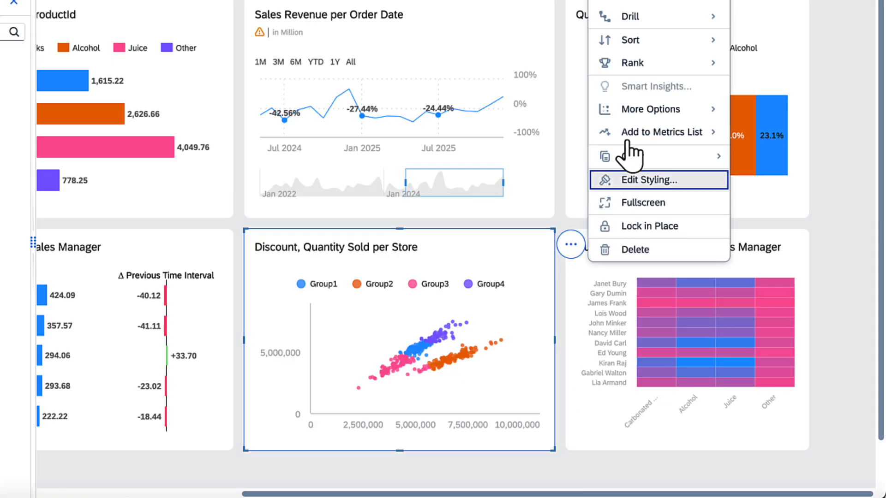
click(762, 179)
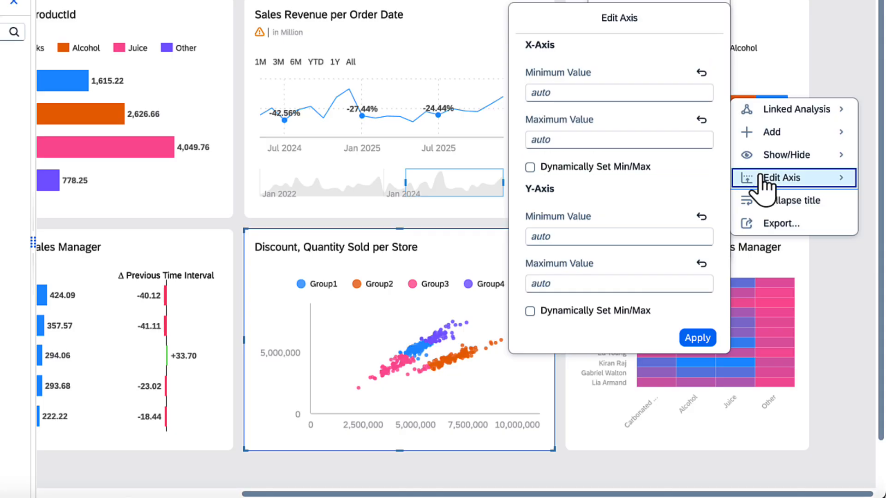
click(530, 167)
click(530, 311)
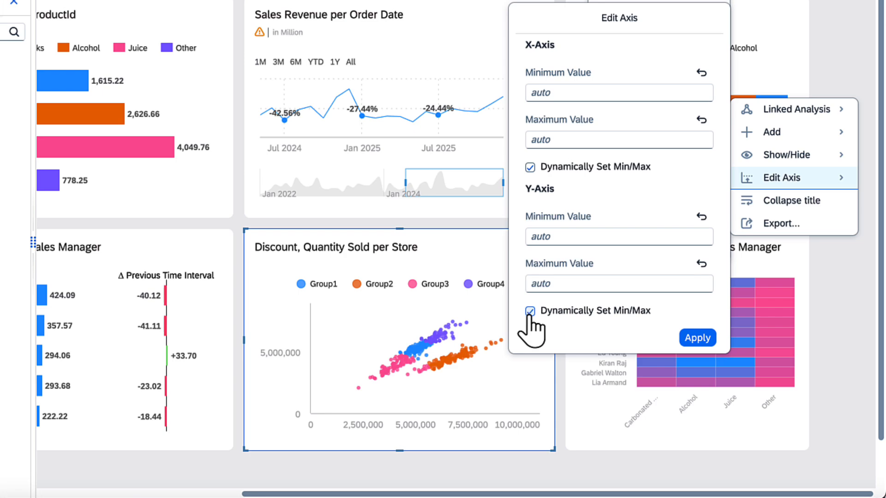
click(697, 339)
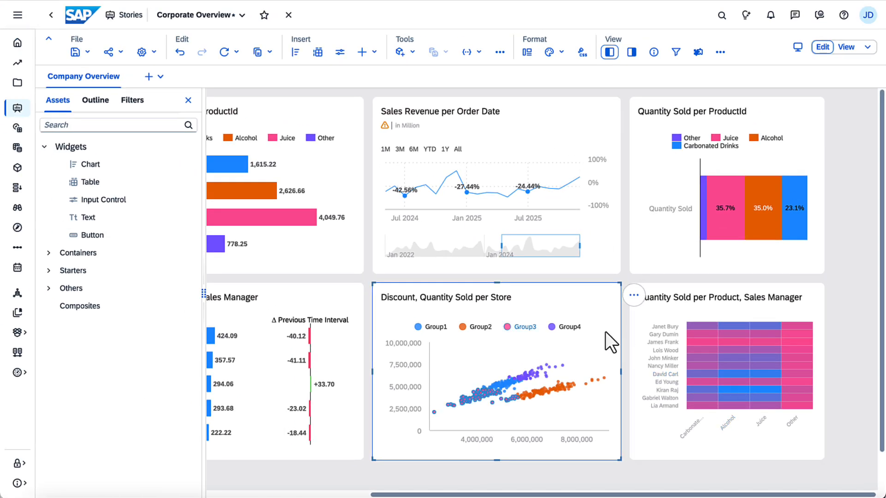
Step: Save the Corporate Overview story and open it for viewing
click(87, 53)
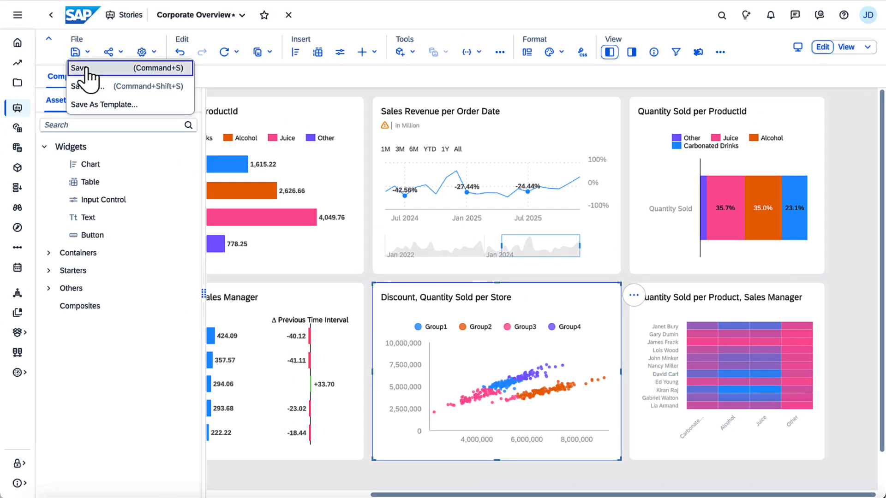
click(87, 67)
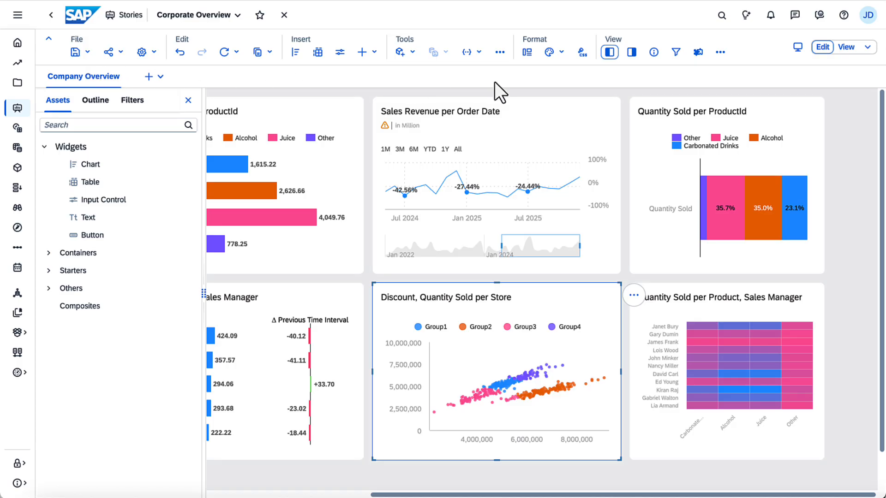
click(867, 48)
click(843, 83)
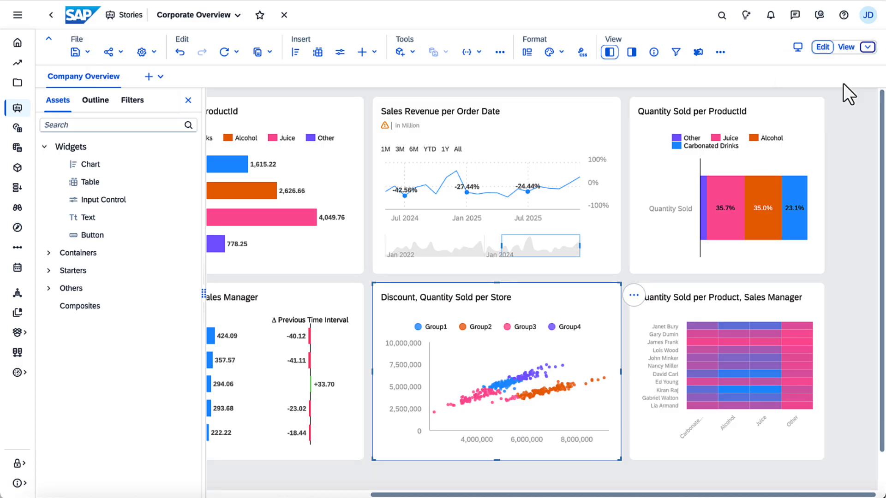